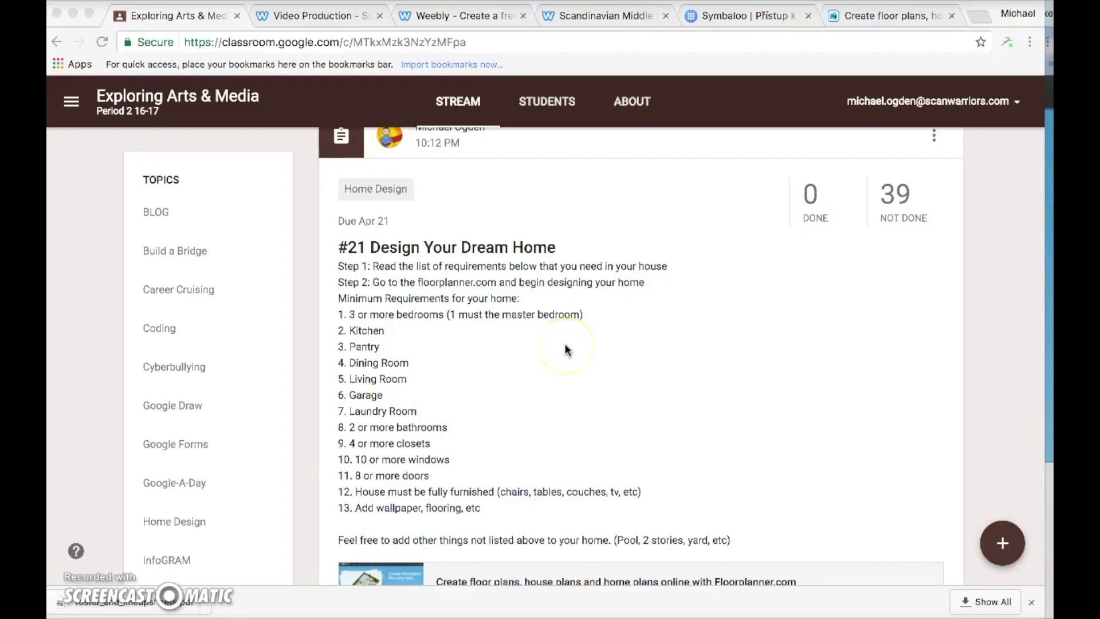
- Open Floorplanner from the Design Your Dream Home assignment and sign up for a free account
{"action": "scroll", "coordinate": [567, 349], "scroll_direction": "up", "scroll_amount": 1}
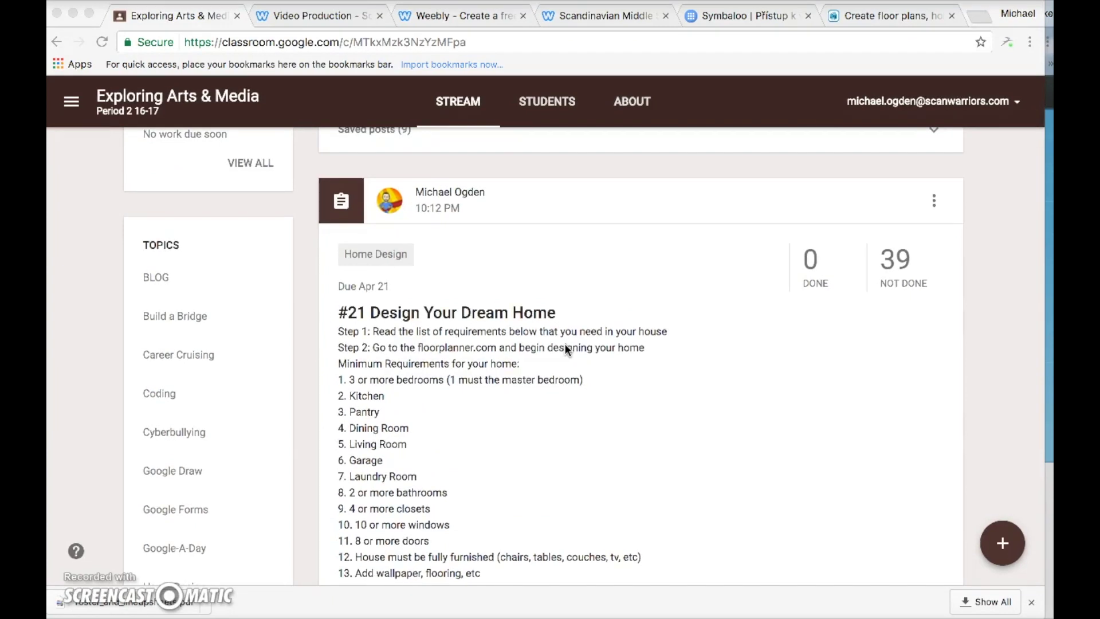
{"action": "scroll", "coordinate": [481, 352], "scroll_direction": "down", "scroll_amount": 2}
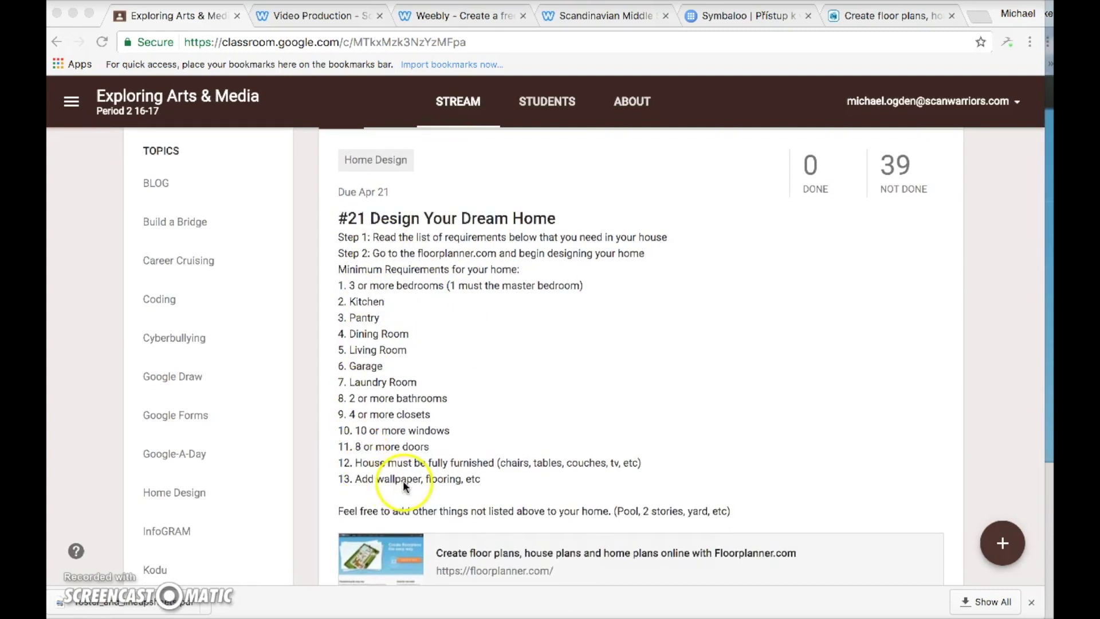
{"action": "scroll", "coordinate": [408, 266], "scroll_direction": "down", "scroll_amount": 1}
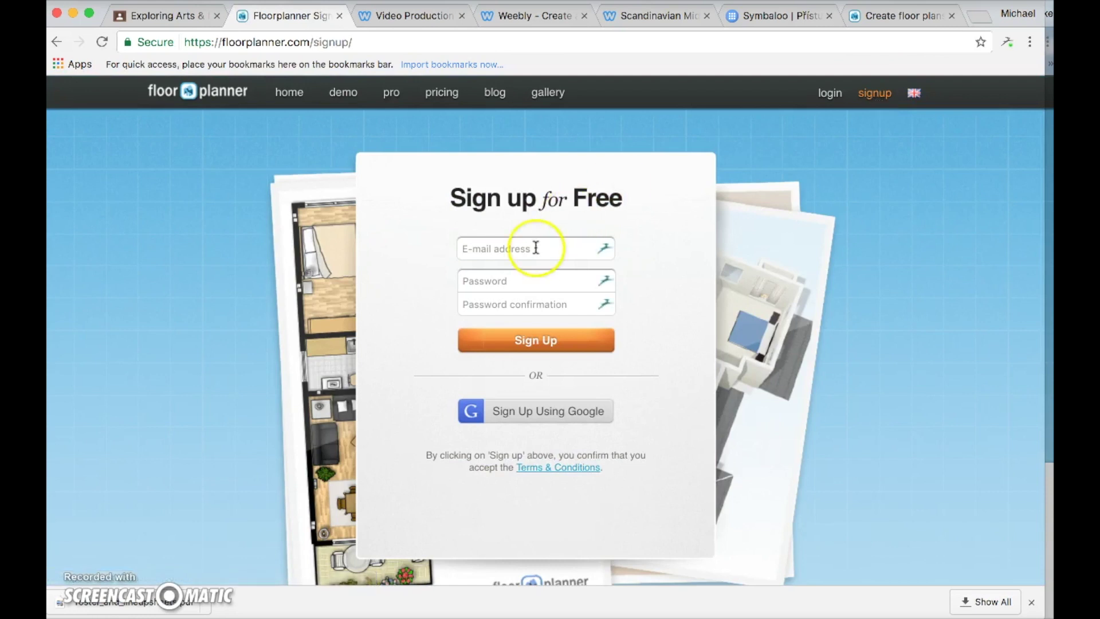
{"action": "left_click", "coordinate": [535, 247]}
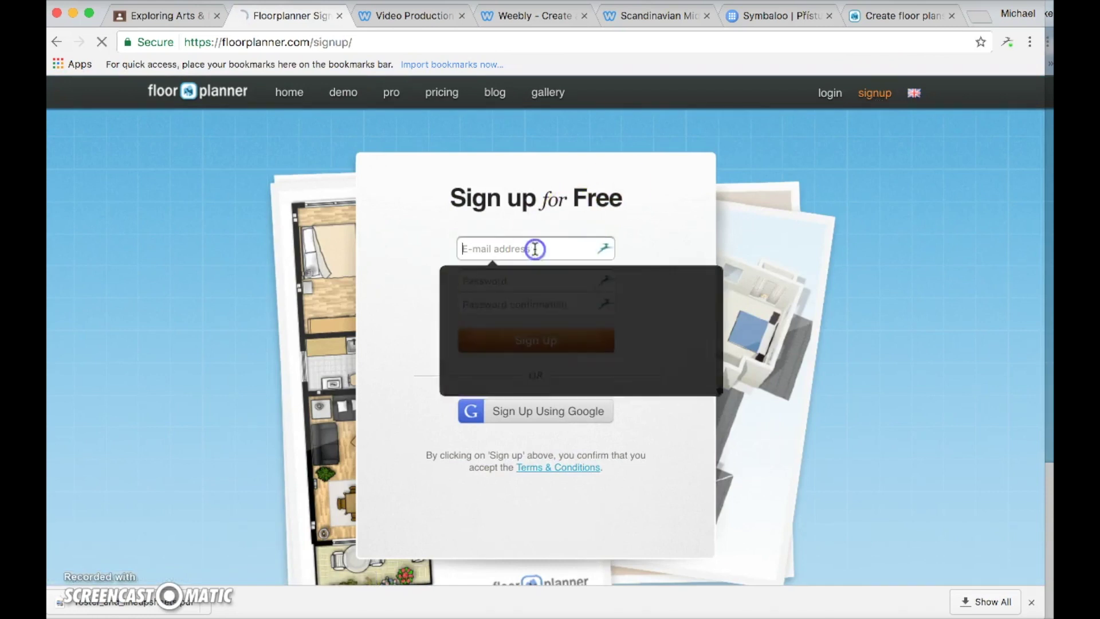
{"action": "left_click", "coordinate": [727, 275]}
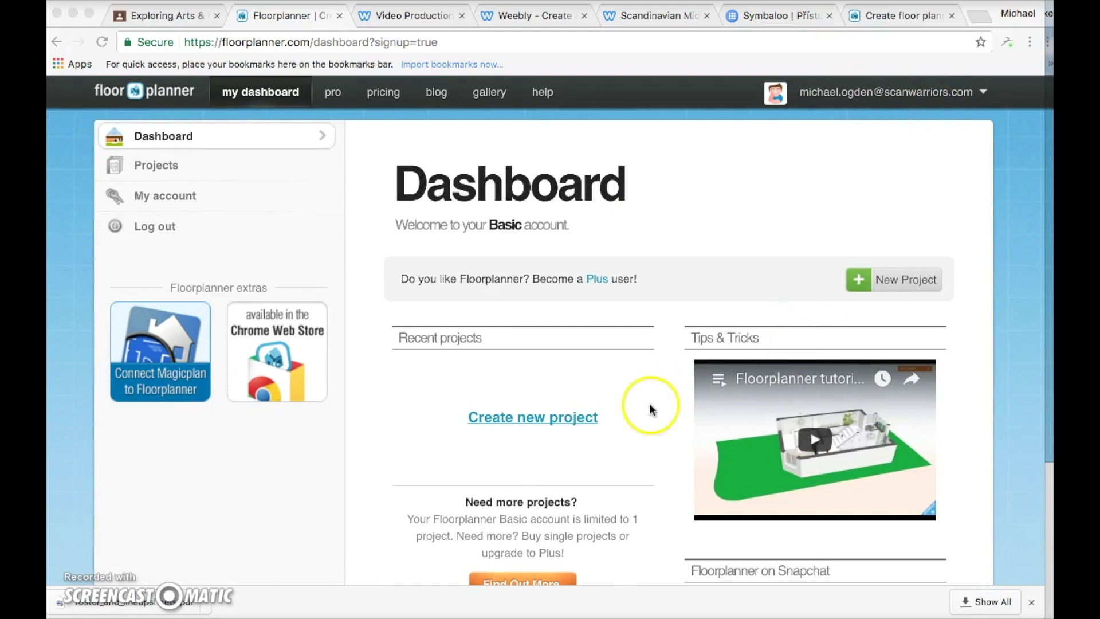
- Preview the Floorplanner tutorial Part 1 video on the dashboard and on YouTube, and close the YouTube page
{"action": "scroll", "coordinate": [811, 387], "scroll_direction": "down", "scroll_amount": 1}
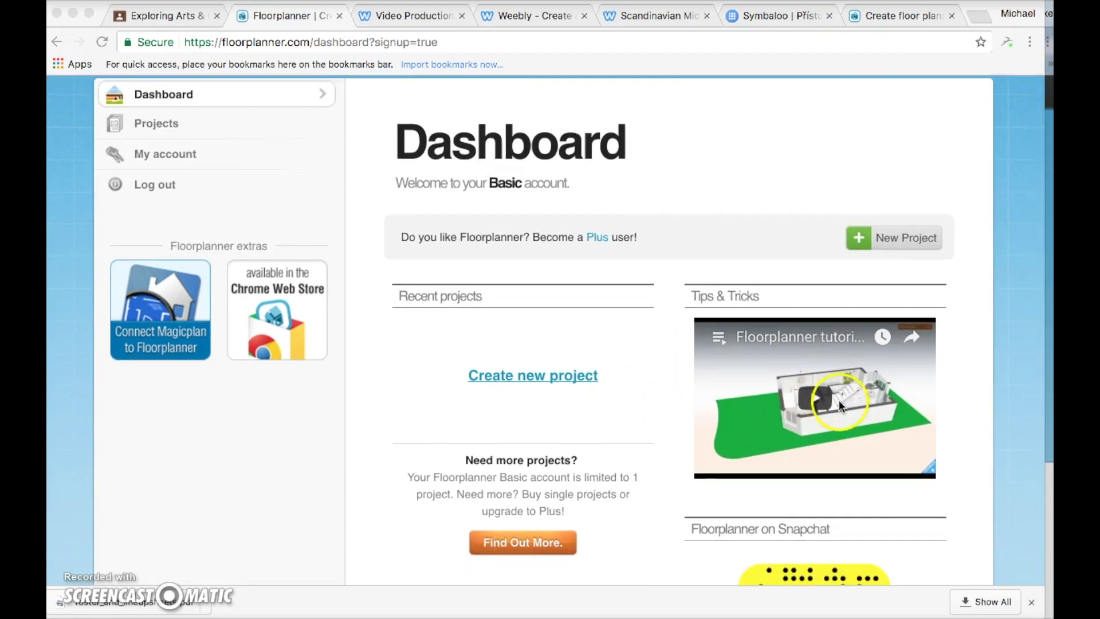
{"action": "left_click", "coordinate": [813, 400]}
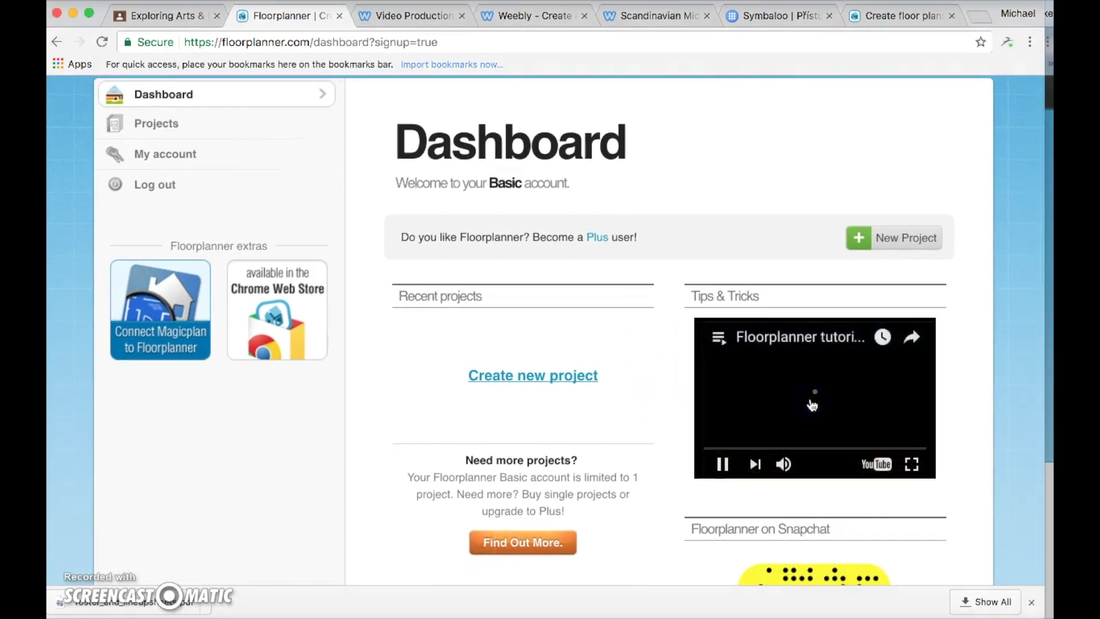
{"action": "left_click", "coordinate": [722, 464]}
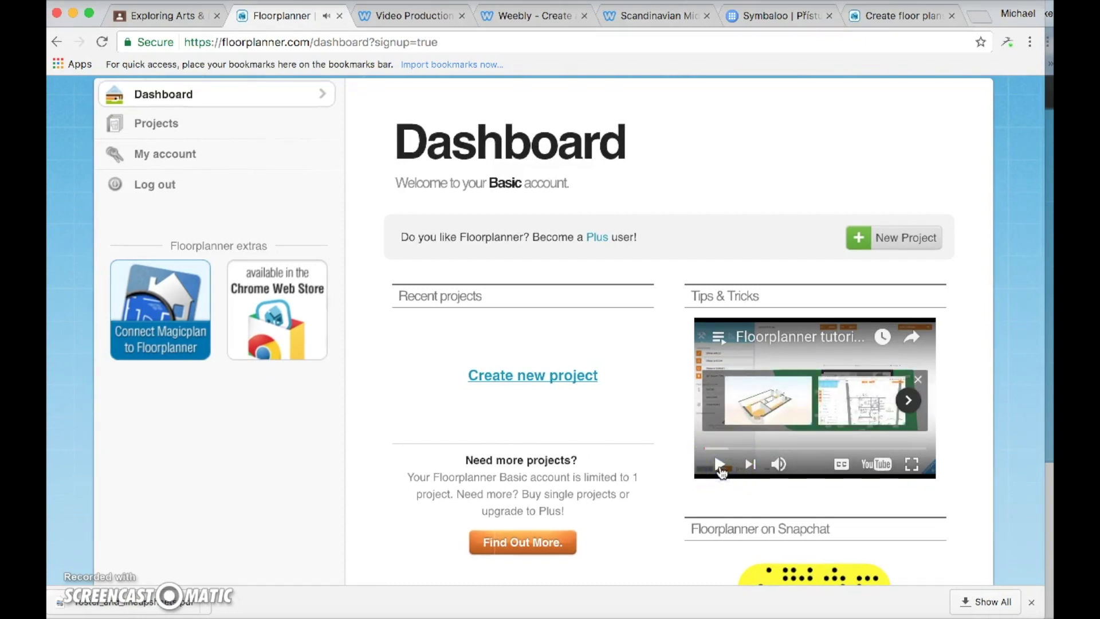
{"action": "left_click", "coordinate": [805, 343]}
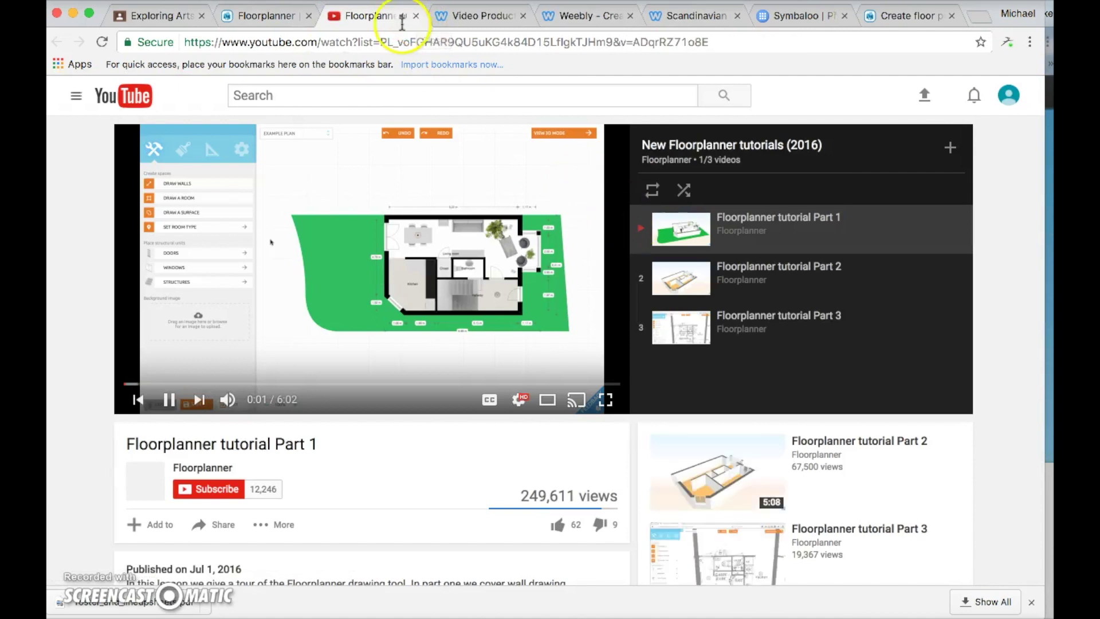
{"action": "left_click", "coordinate": [165, 399]}
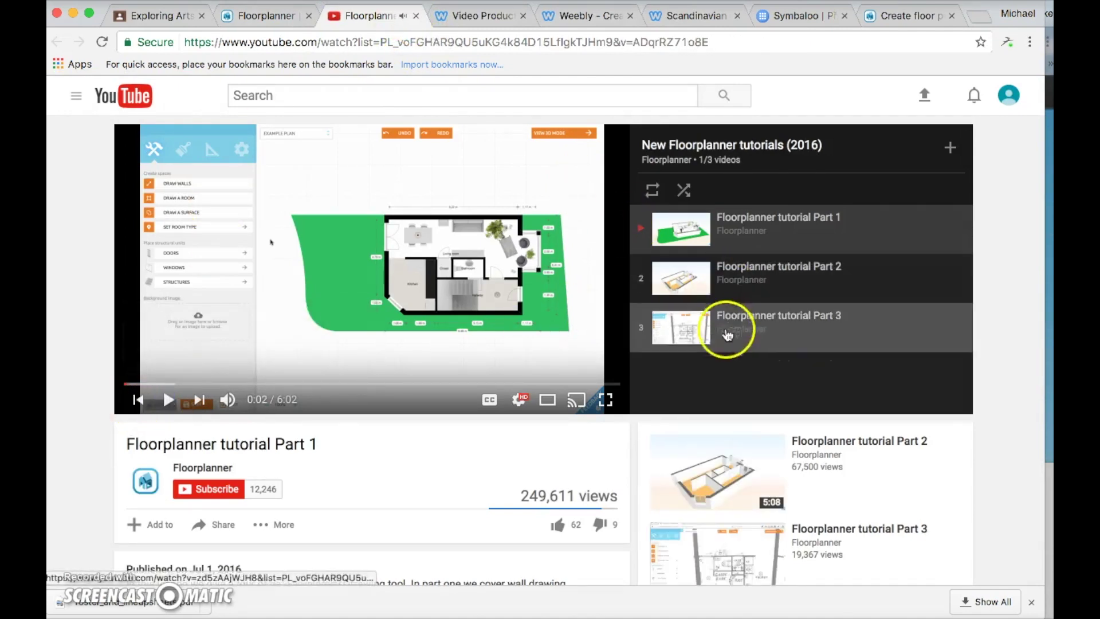
{"action": "left_click", "coordinate": [417, 16]}
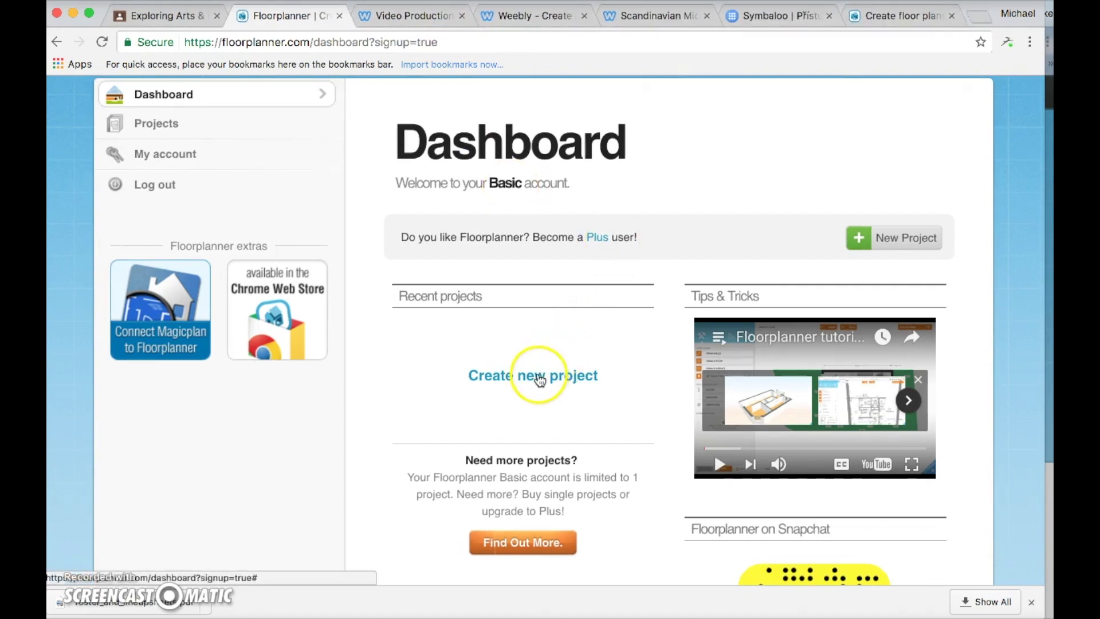
- Create a new one-floor house project named with the owner's title and surname followed by House
{"action": "left_click", "coordinate": [539, 376]}
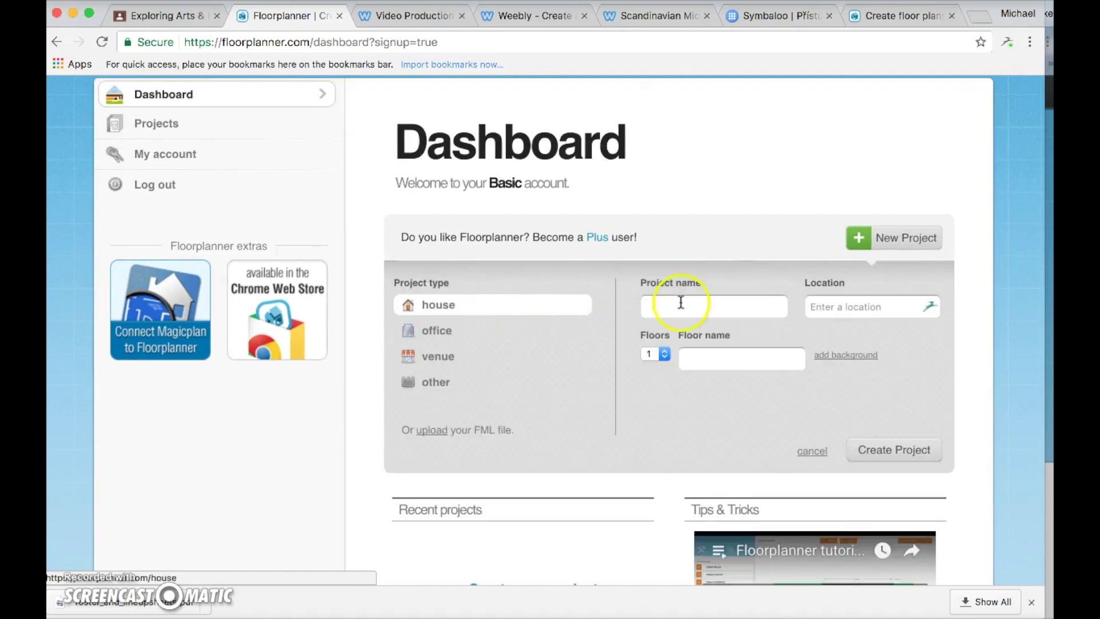
{"action": "left_click", "coordinate": [695, 307]}
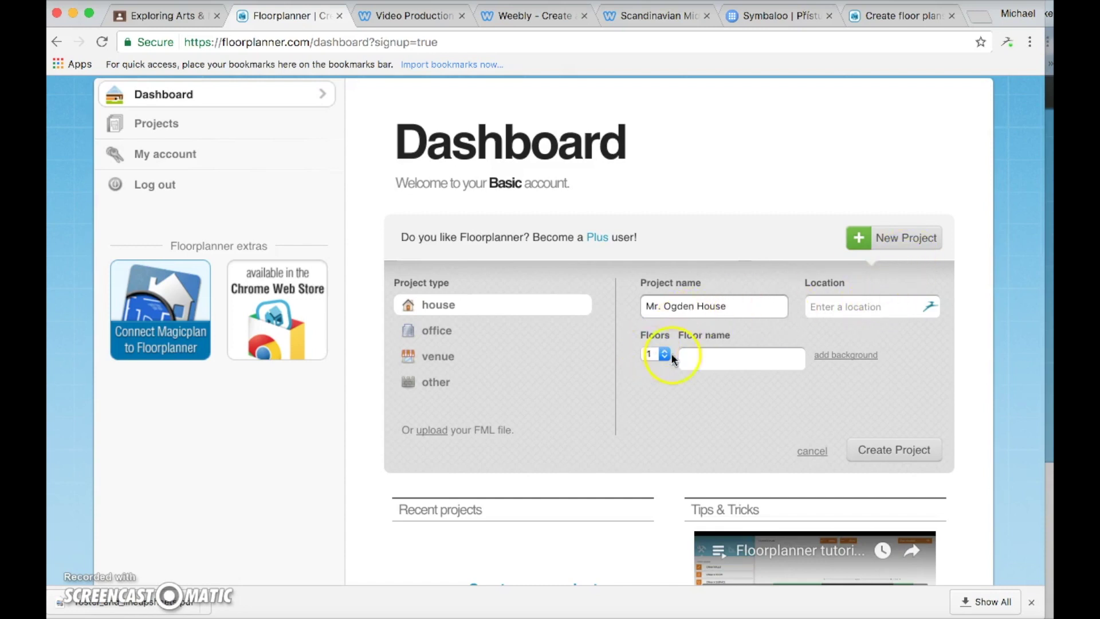
{"action": "left_click", "coordinate": [892, 456]}
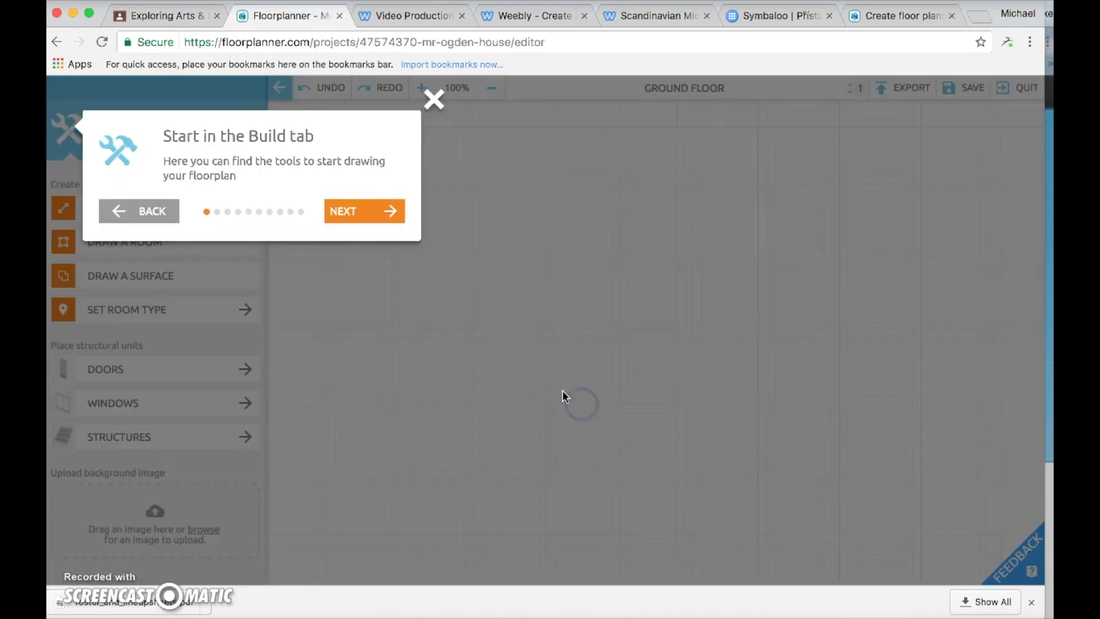
- Step through the first tips of the editor's introduction tour and close it
{"action": "left_click", "coordinate": [365, 212]}
{"action": "left_click", "coordinate": [404, 213]}
{"action": "left_click", "coordinate": [470, 207]}
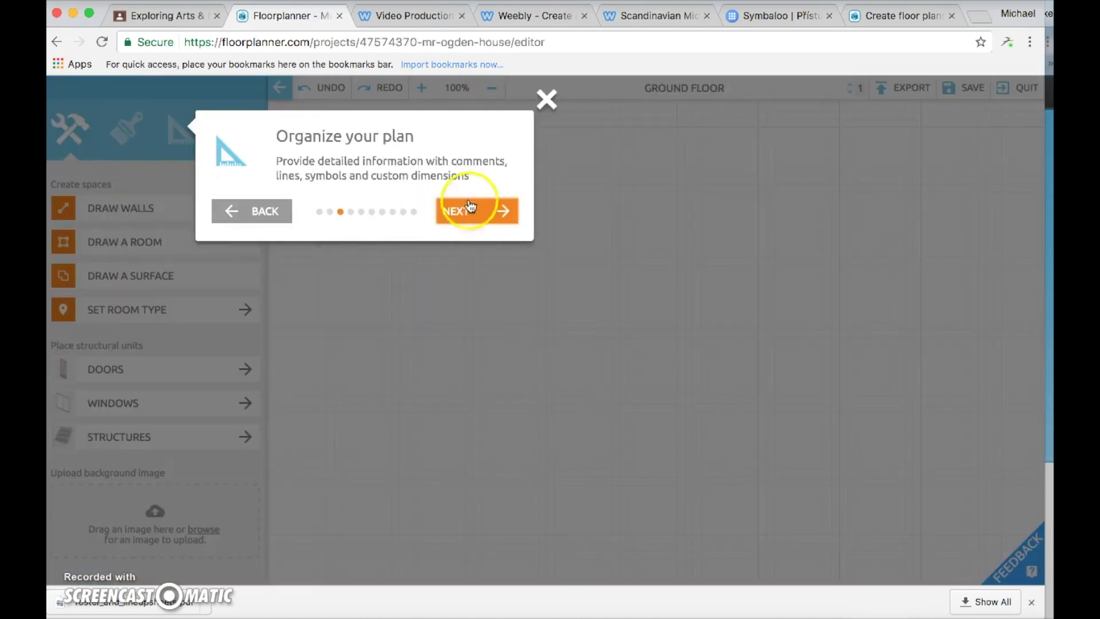
{"action": "left_click", "coordinate": [549, 101]}
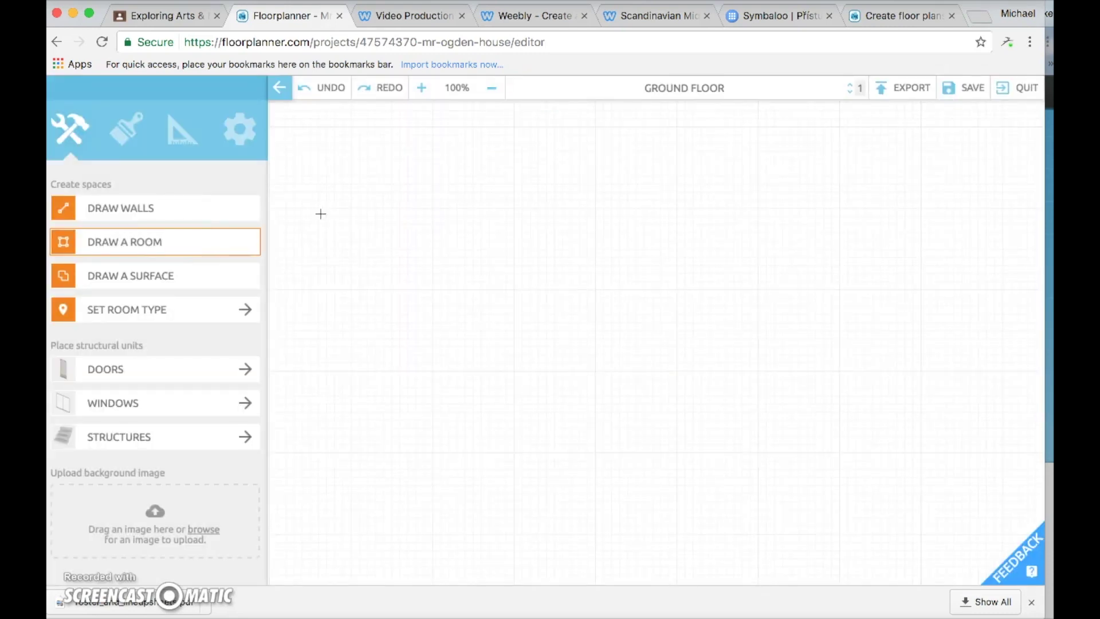
- Draw a rectangular room about 43 by 30 ft on the ground floor
{"action": "mouse_move", "coordinate": [388, 175]}
{"action": "left_mouse_down"}
{"action": "mouse_move", "coordinate": [506, 270]}
{"action": "mouse_move", "coordinate": [818, 458]}
{"action": "mouse_move", "coordinate": [927, 553]}
{"action": "left_mouse_up"}
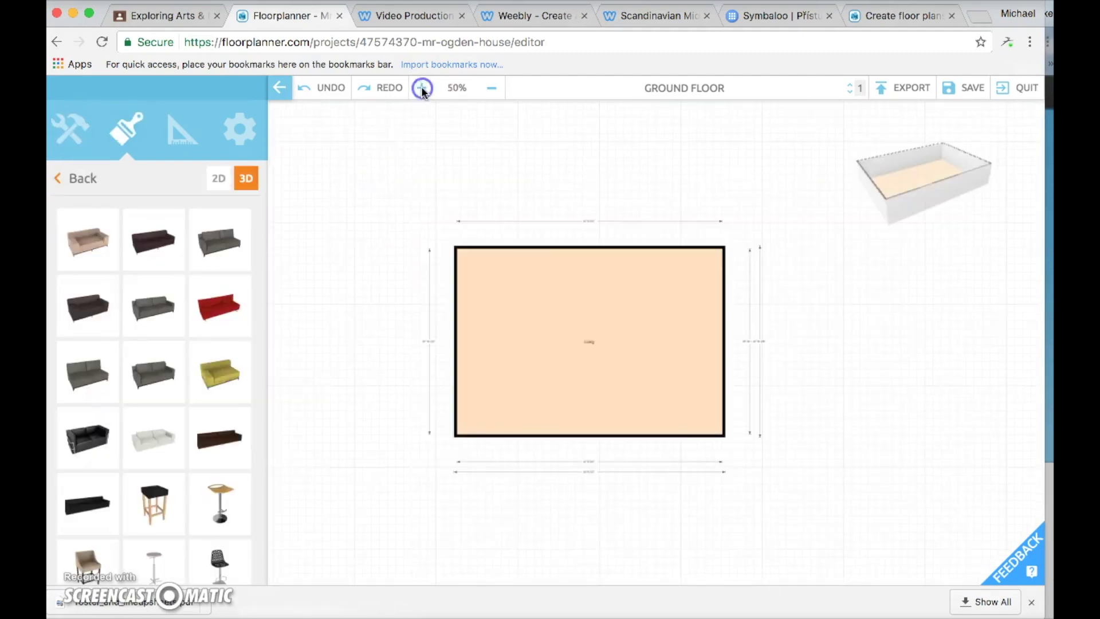
{"action": "left_click", "coordinate": [422, 87]}
{"action": "left_click", "coordinate": [421, 87]}
{"action": "left_click", "coordinate": [422, 87]}
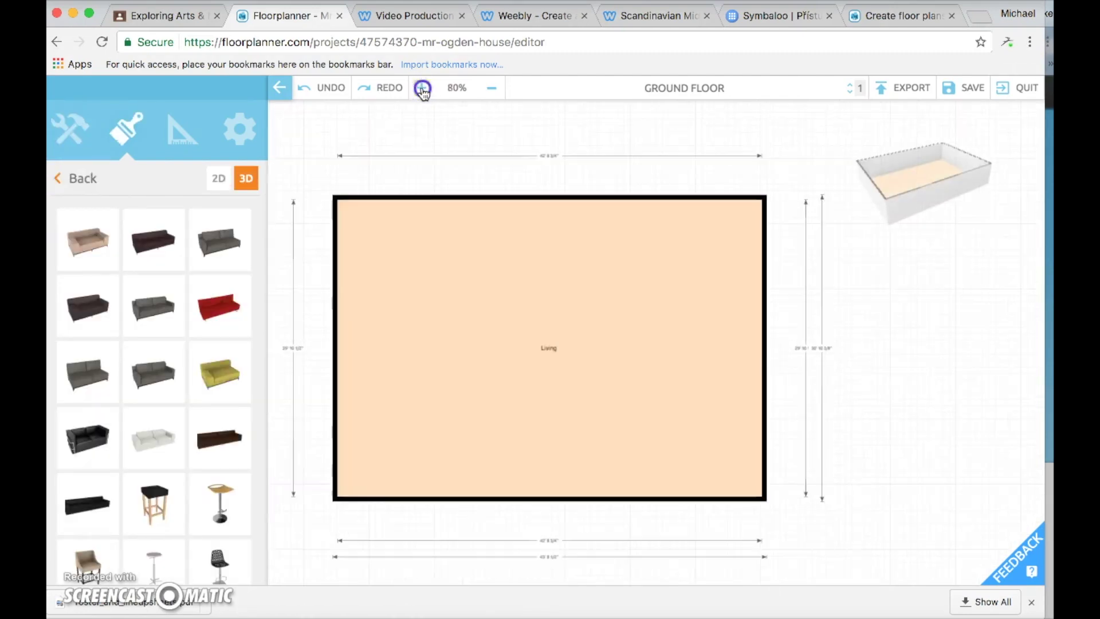
{"action": "left_click", "coordinate": [492, 87]}
{"action": "left_click", "coordinate": [491, 87]}
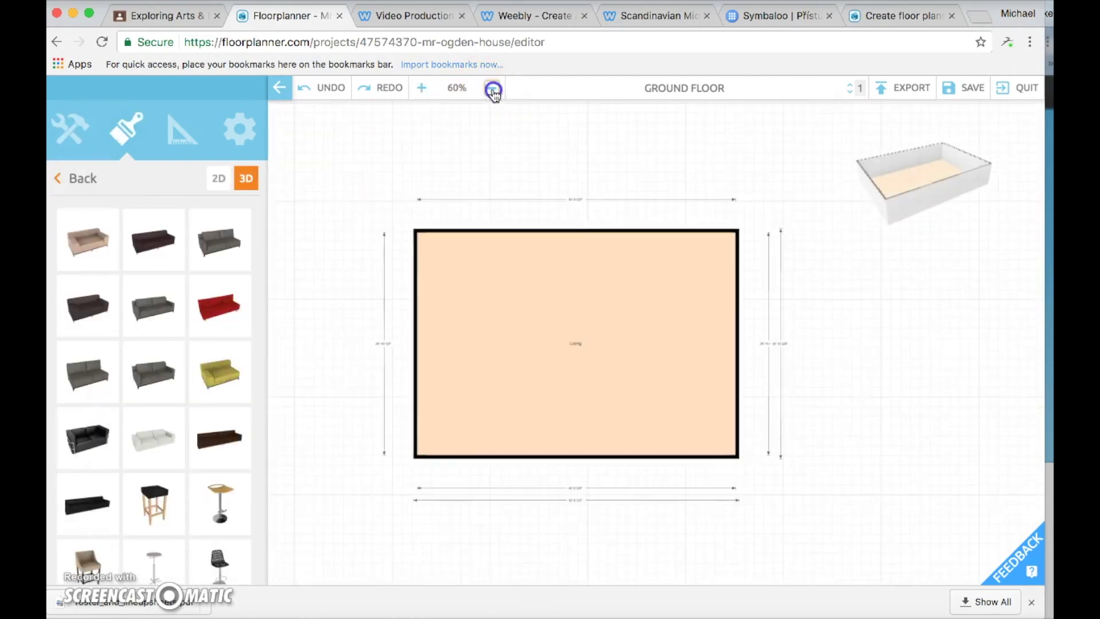
{"action": "left_click", "coordinate": [422, 88]}
{"action": "left_click", "coordinate": [422, 88]}
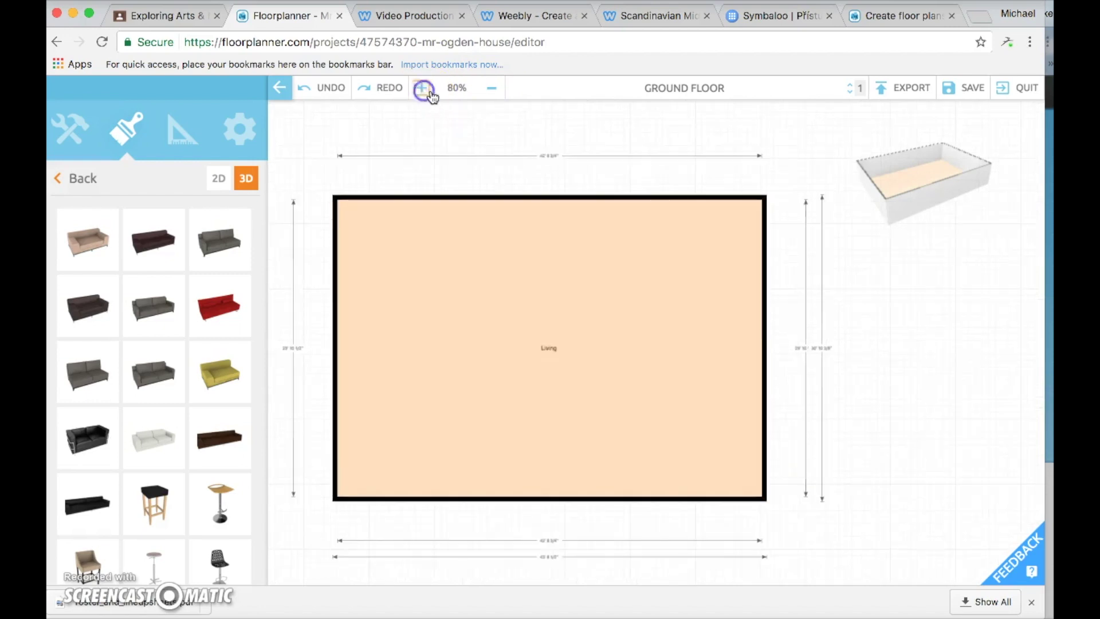
{"action": "left_click", "coordinate": [493, 90]}
- Inspect the room in 3D from another angle and return to the 2D plan
{"action": "left_click", "coordinate": [909, 177]}
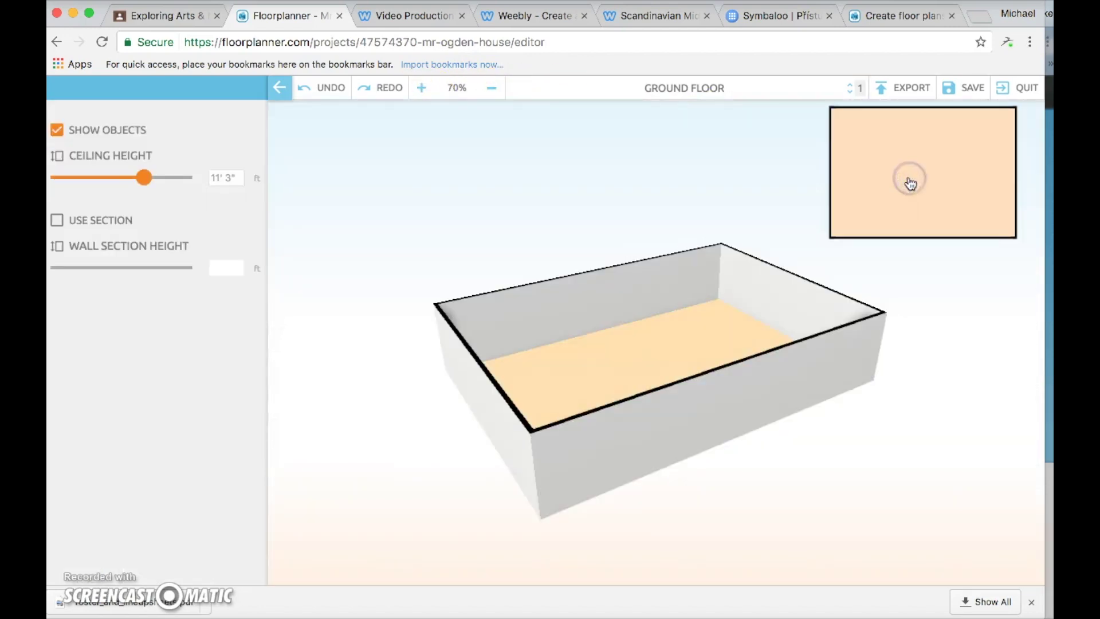
{"action": "left_click", "coordinate": [663, 325]}
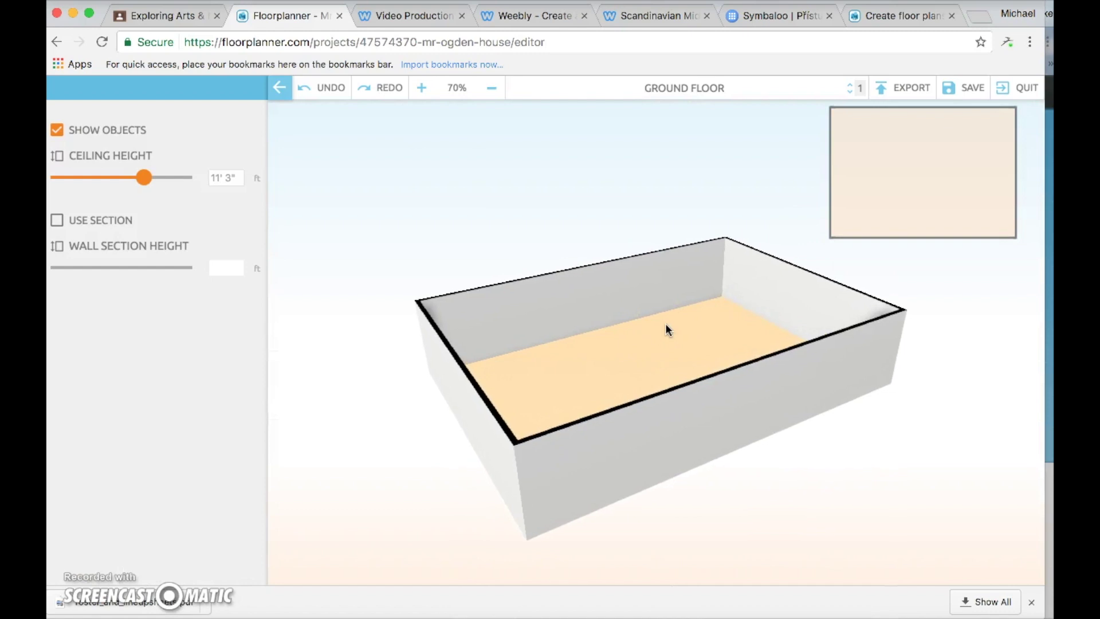
{"action": "left_click_drag", "start_coordinate": [666, 324], "coordinate": [604, 281]}
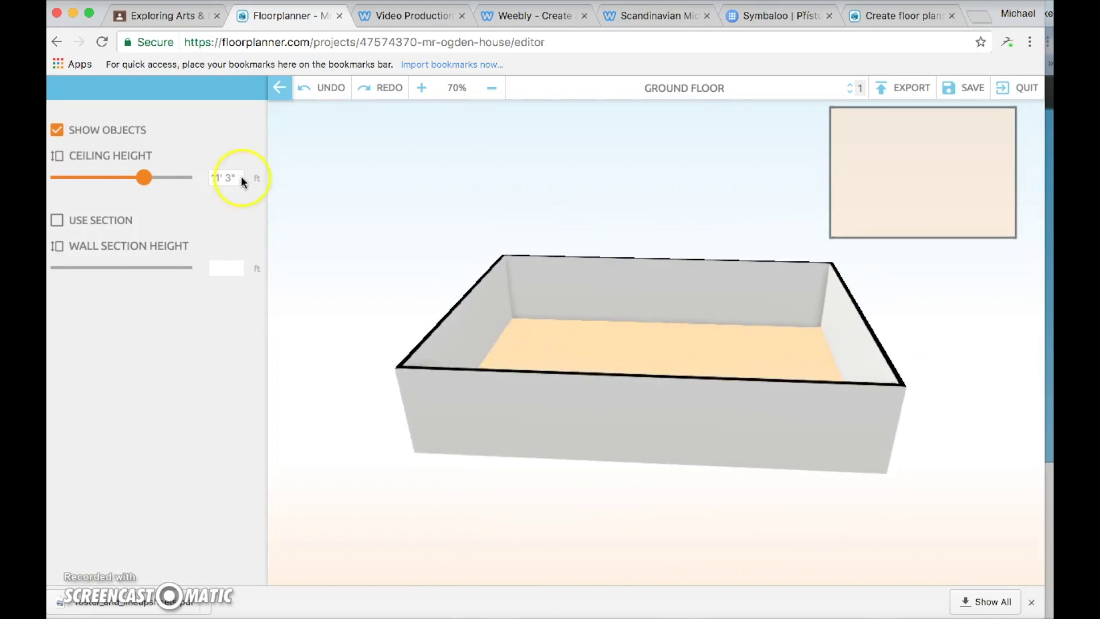
{"action": "left_click", "coordinate": [278, 92]}
{"action": "left_click", "coordinate": [62, 89]}
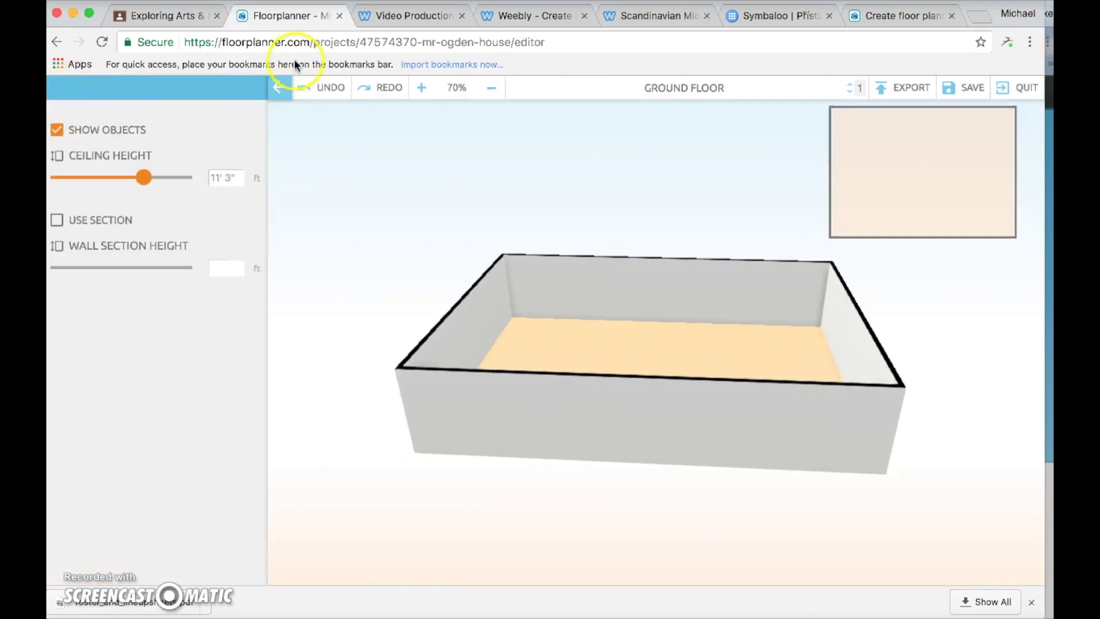
{"action": "left_click", "coordinate": [864, 136]}
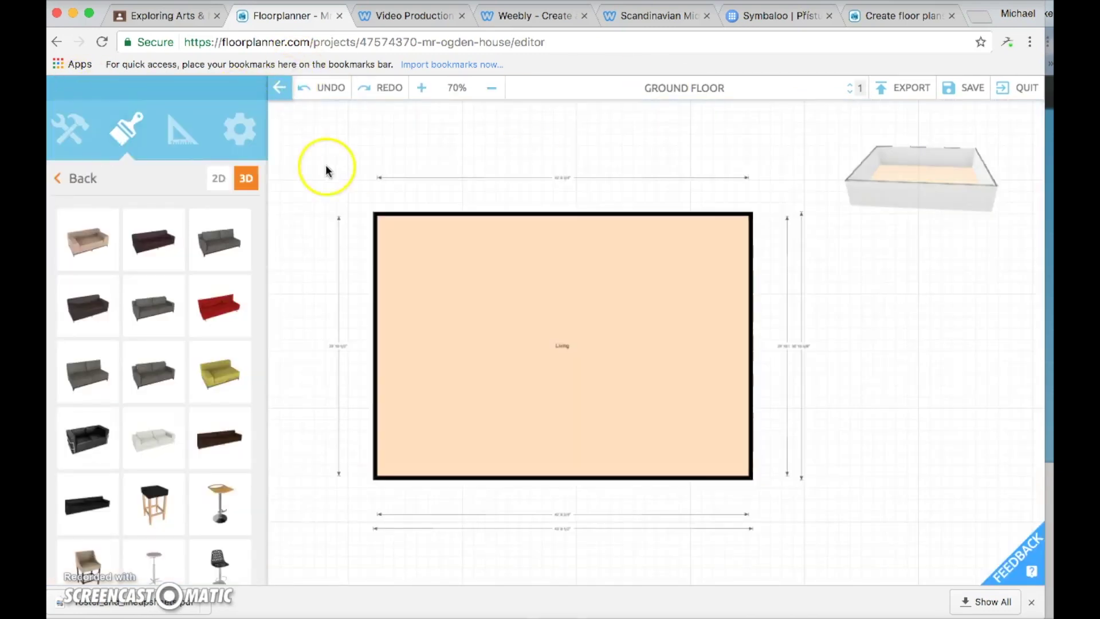
- Try the Dining room type on the room and set it back to Living
{"action": "left_click", "coordinate": [120, 188]}
{"action": "left_click", "coordinate": [119, 307]}
{"action": "left_click", "coordinate": [122, 288]}
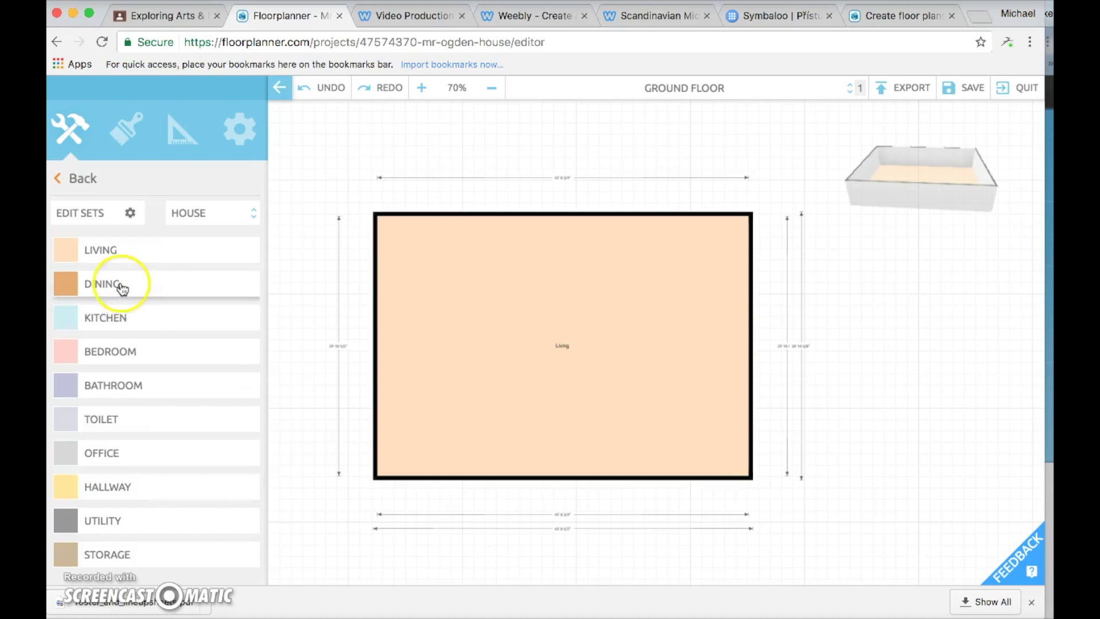
{"action": "left_click_drag", "start_coordinate": [125, 296], "coordinate": [545, 327]}
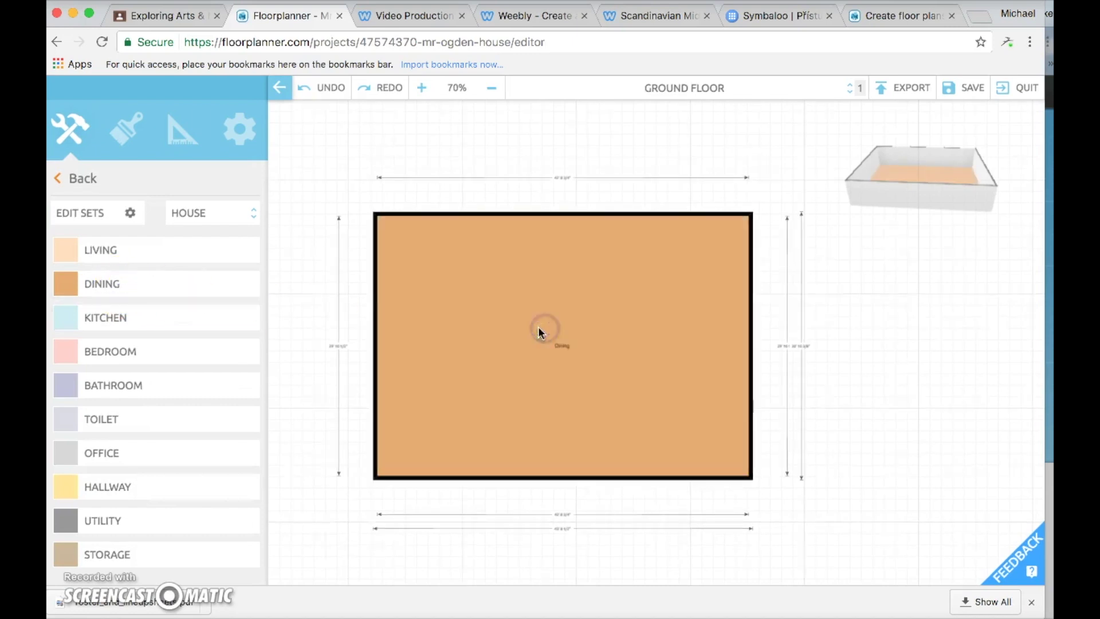
{"action": "left_click_drag", "start_coordinate": [151, 265], "coordinate": [578, 360]}
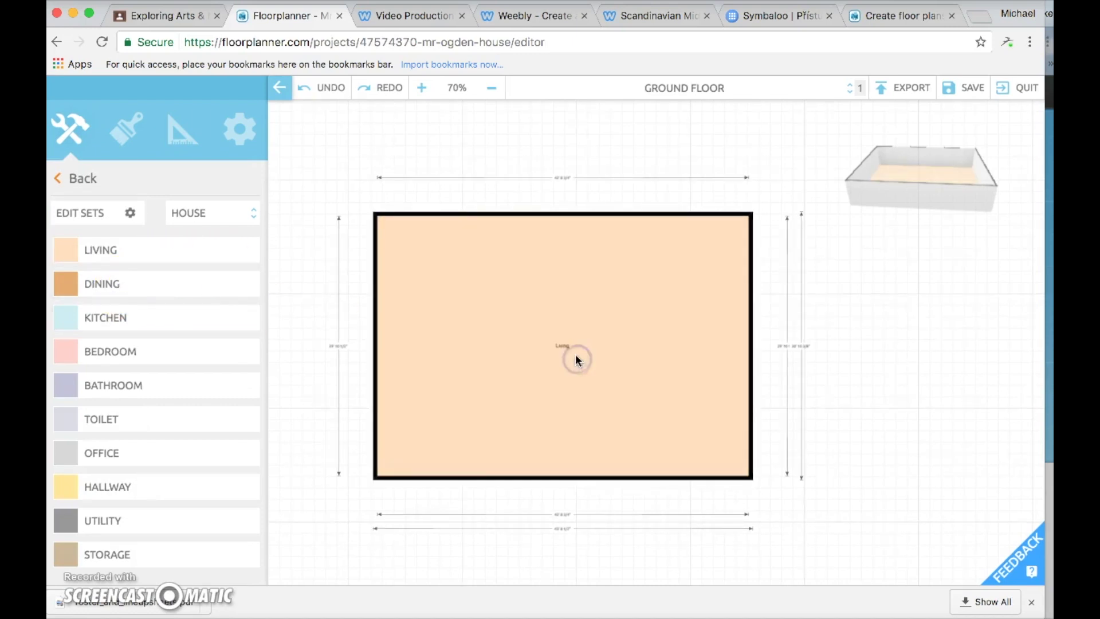
{"action": "scroll", "coordinate": [563, 353], "scroll_direction": "up", "scroll_amount": 5}
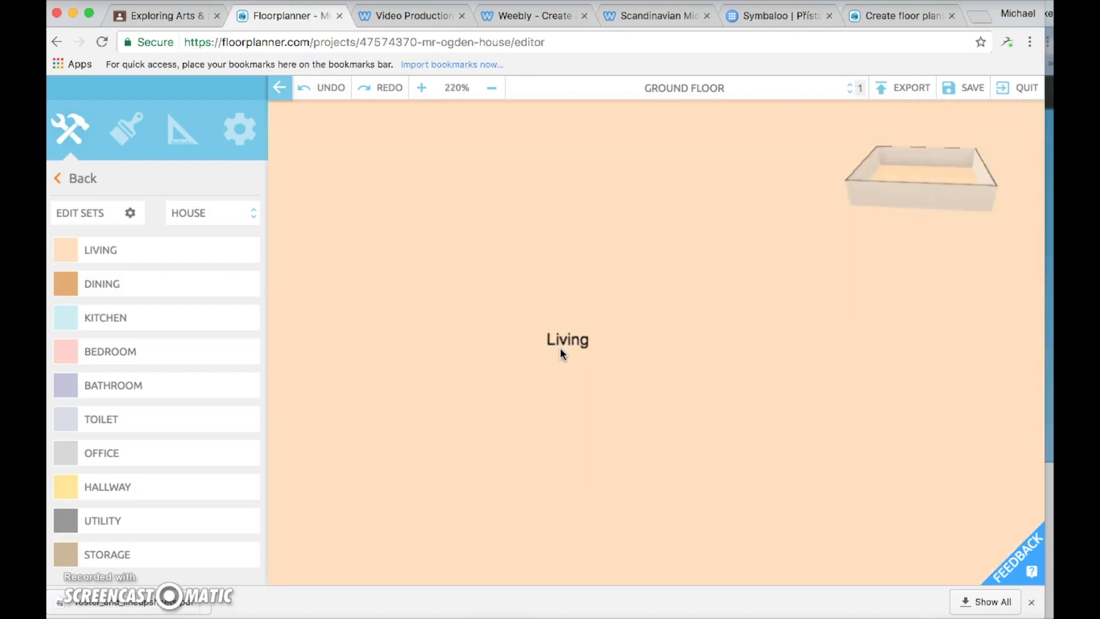
{"action": "scroll", "coordinate": [562, 354], "scroll_direction": "down", "scroll_amount": 6}
{"action": "scroll", "coordinate": [562, 353], "scroll_direction": "up", "scroll_amount": 2}
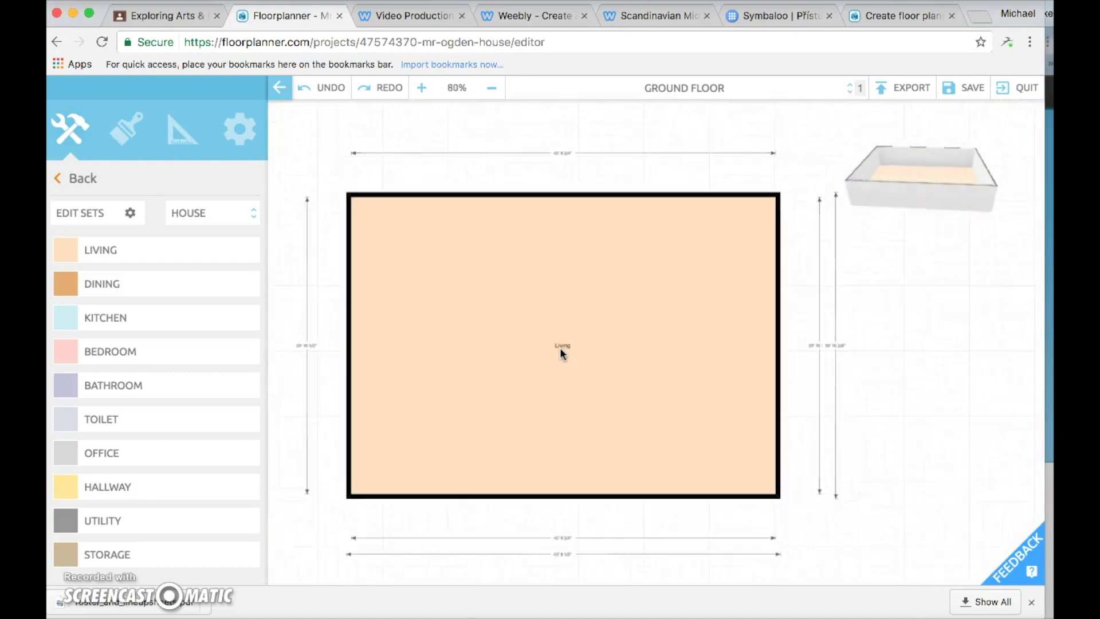
{"action": "scroll", "coordinate": [562, 354], "scroll_direction": "down", "scroll_amount": 4}
{"action": "scroll", "coordinate": [562, 354], "scroll_direction": "up", "scroll_amount": 5}
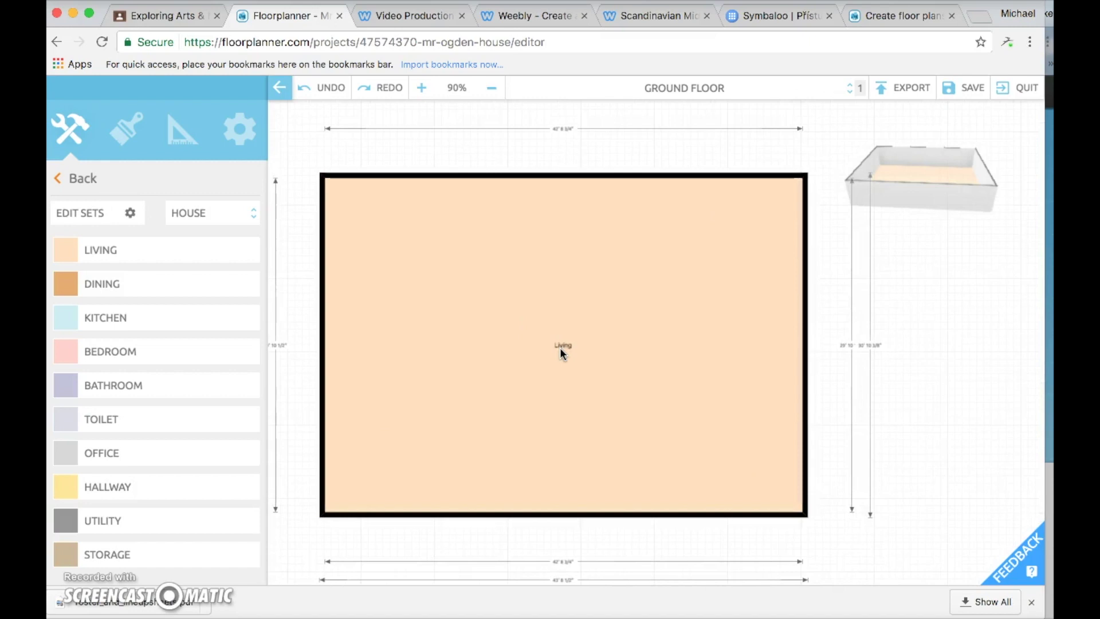
- Apply the dark teal green from the colours collection to the living room's floor
{"action": "left_click", "coordinate": [69, 178]}
{"action": "left_click", "coordinate": [126, 131]}
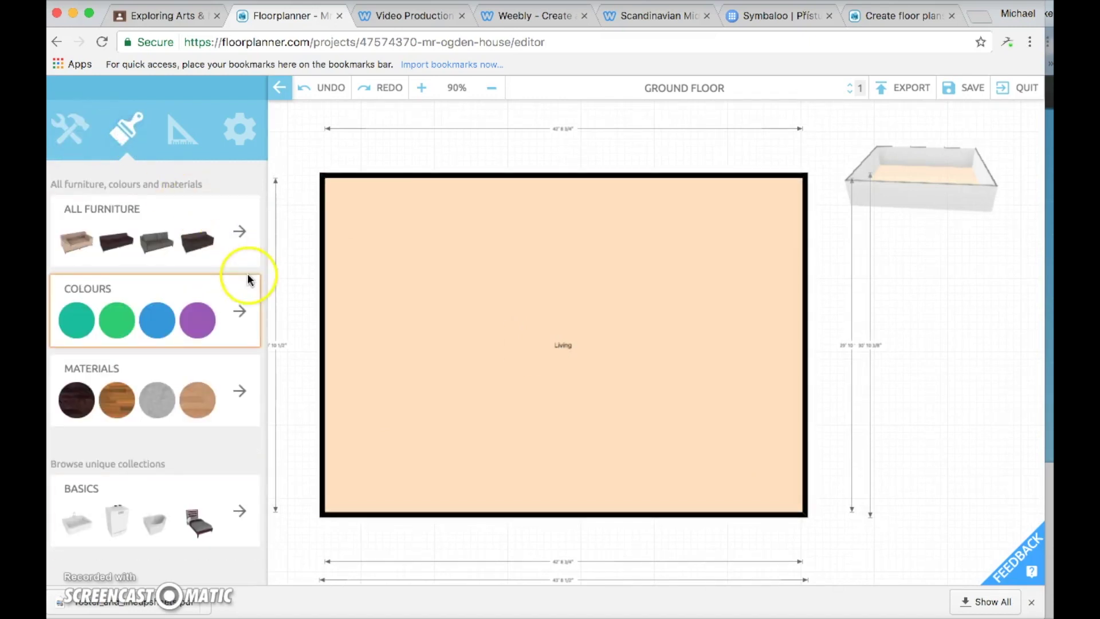
{"action": "left_click_drag", "start_coordinate": [86, 316], "coordinate": [390, 312]}
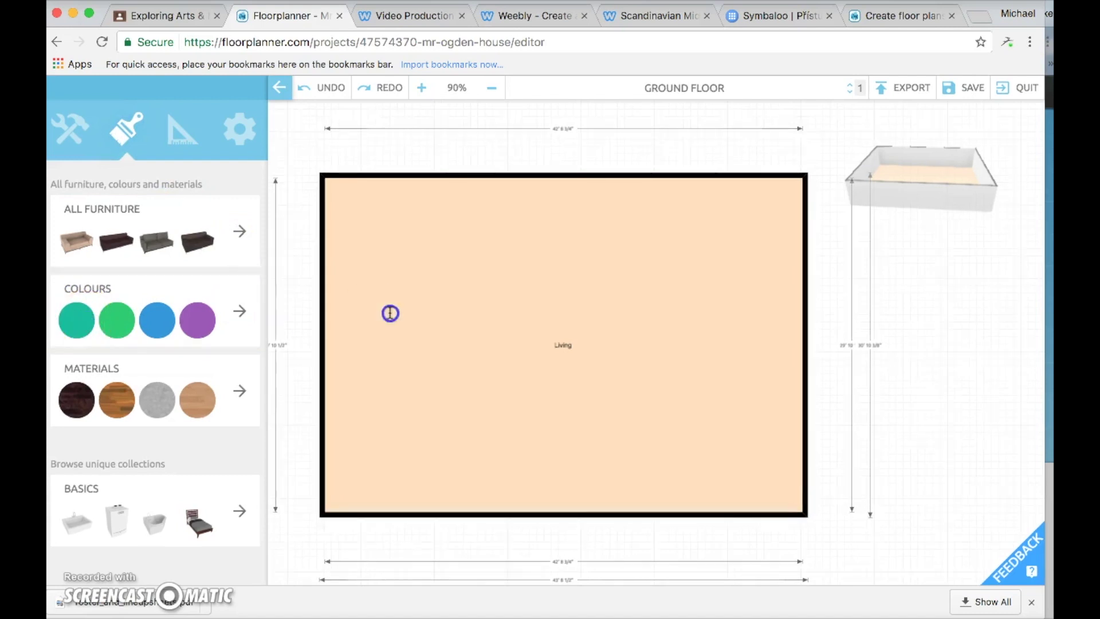
{"action": "left_click", "coordinate": [239, 310]}
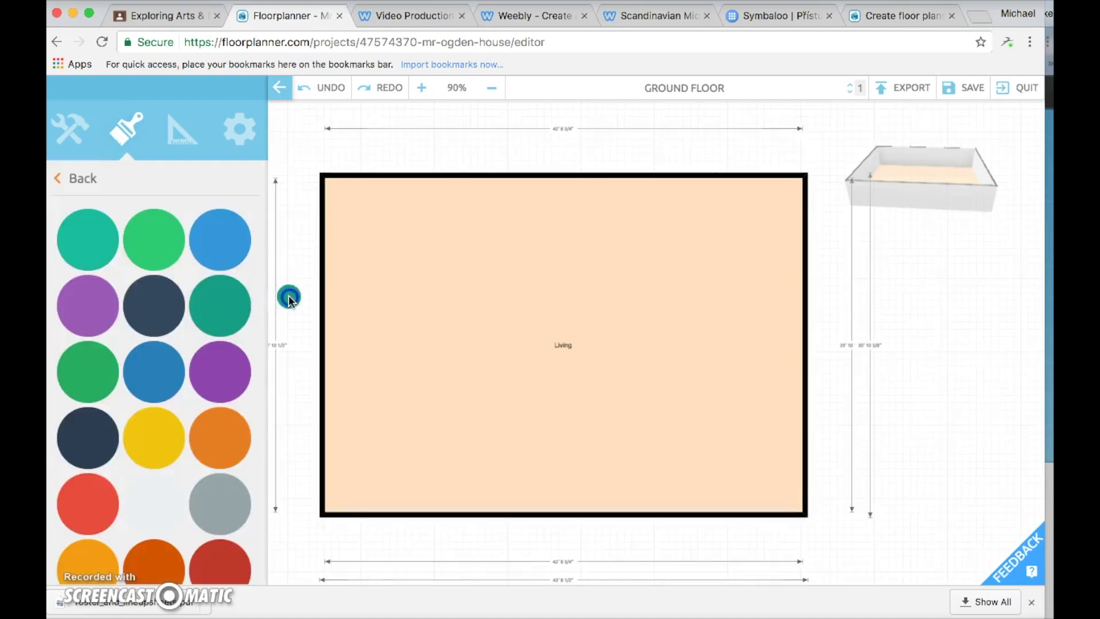
{"action": "left_click_drag", "start_coordinate": [207, 308], "coordinate": [373, 267]}
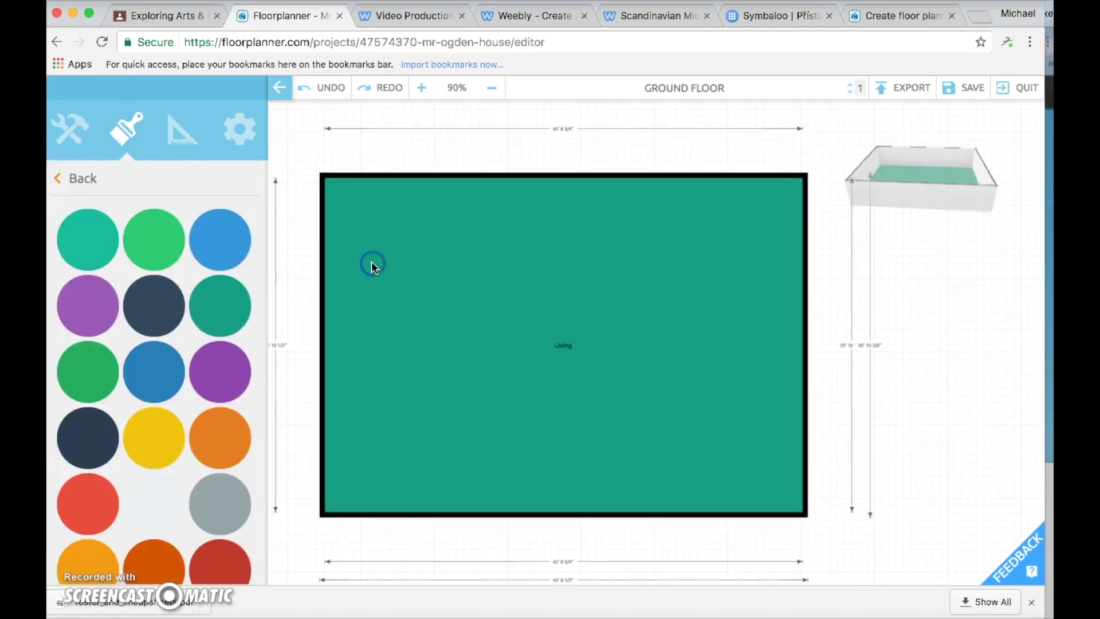
- Place the red sofa from the living room furniture in the room's upper middle, rotated a quarter turn, and duplicate it
{"action": "left_click", "coordinate": [80, 182]}
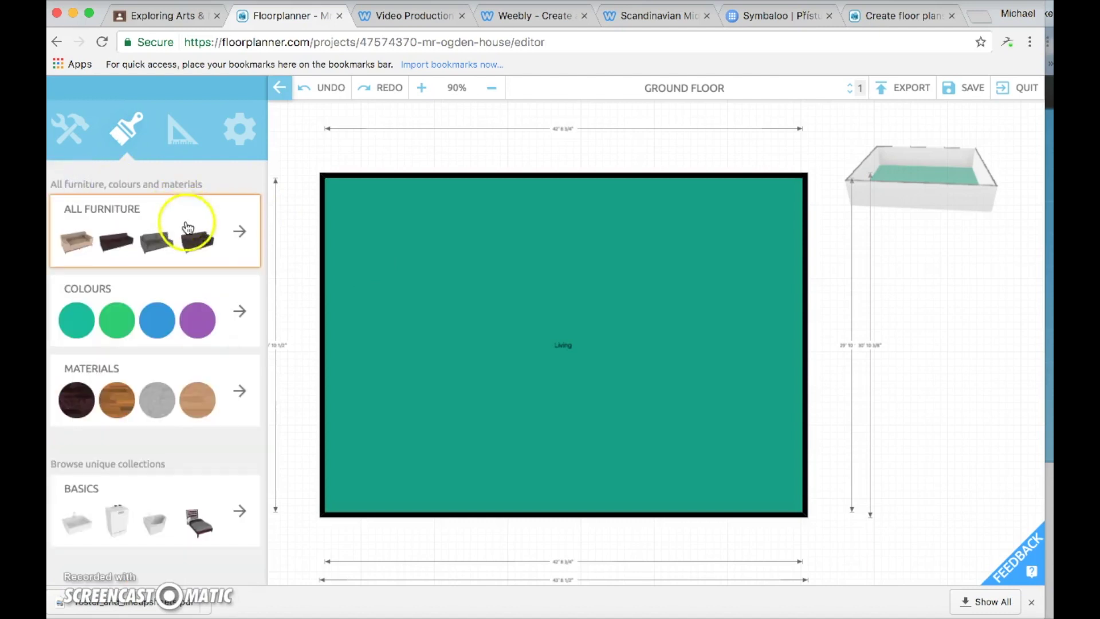
{"action": "left_click", "coordinate": [226, 240]}
{"action": "left_click", "coordinate": [205, 252]}
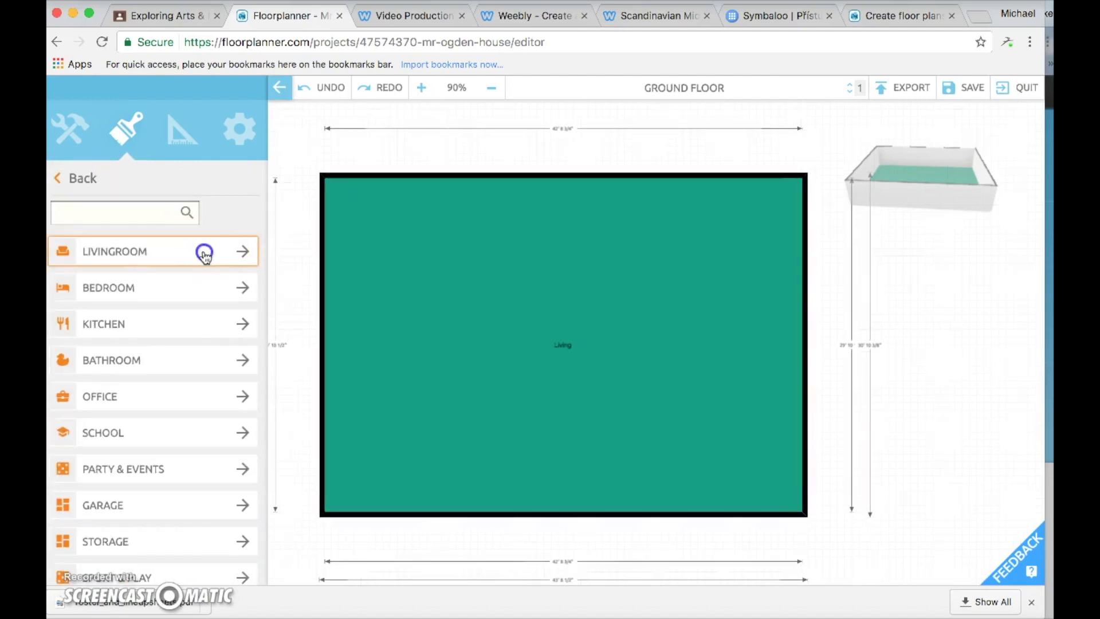
{"action": "left_click_drag", "start_coordinate": [218, 303], "coordinate": [499, 287]}
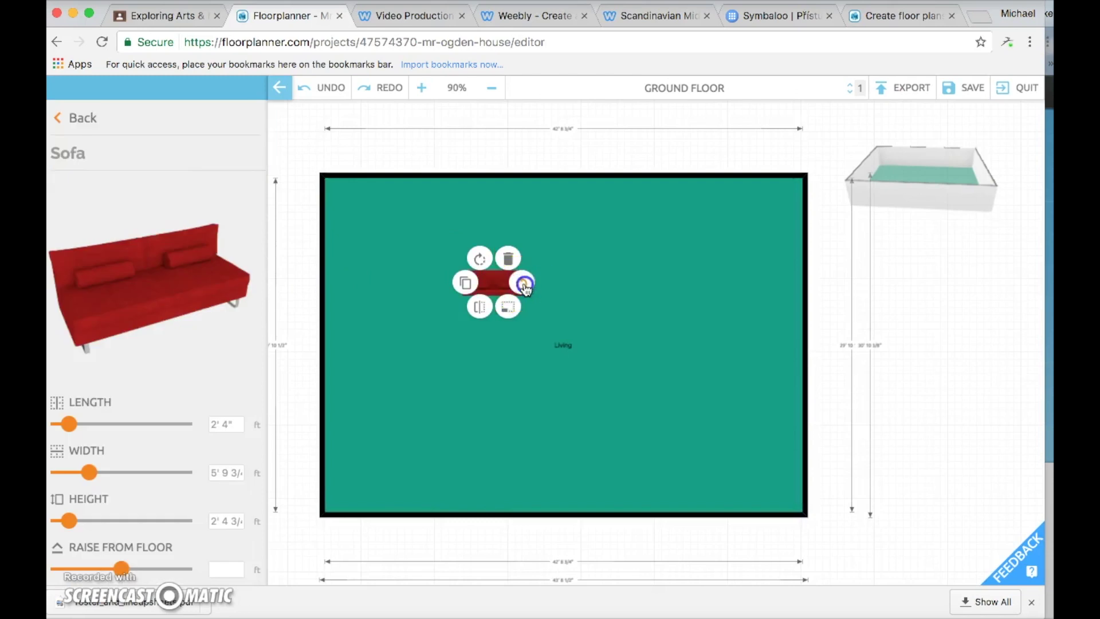
{"action": "left_click", "coordinate": [465, 283]}
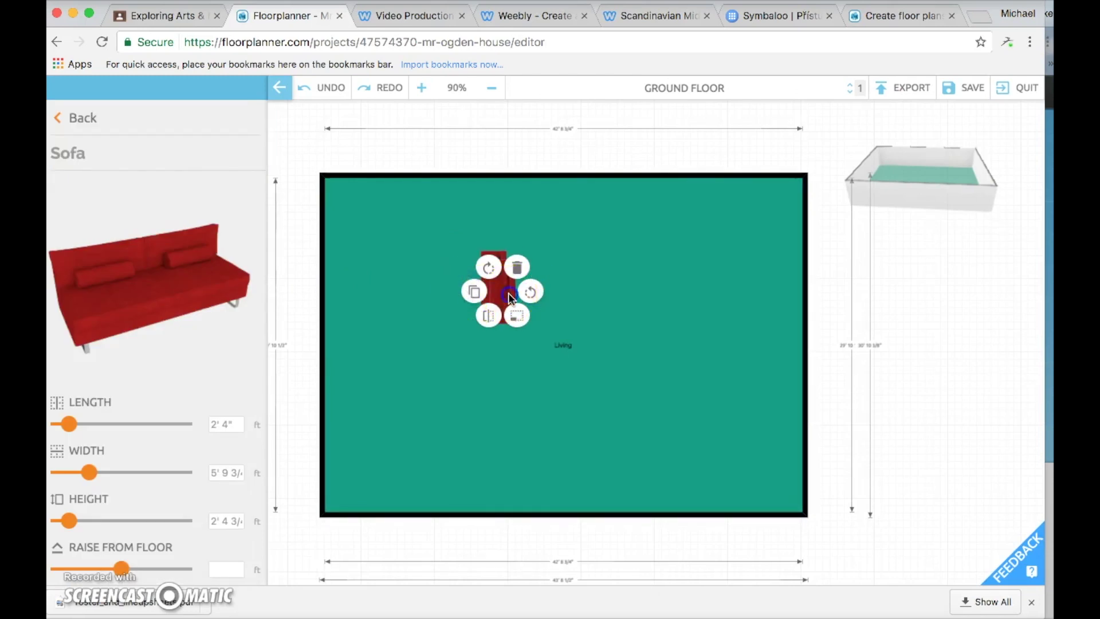
- Move the duplicate sofa away from the original toward the room's right side and increase its length and width
{"action": "left_click", "coordinate": [655, 280]}
{"action": "left_click_drag", "start_coordinate": [521, 282], "coordinate": [646, 280]}
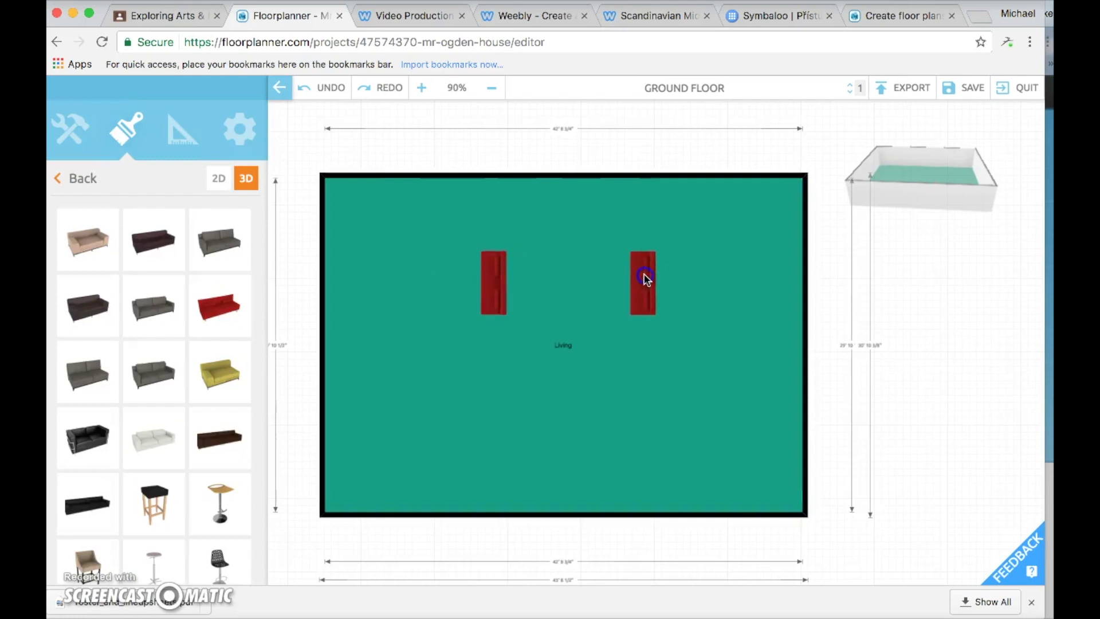
{"action": "left_click", "coordinate": [641, 295]}
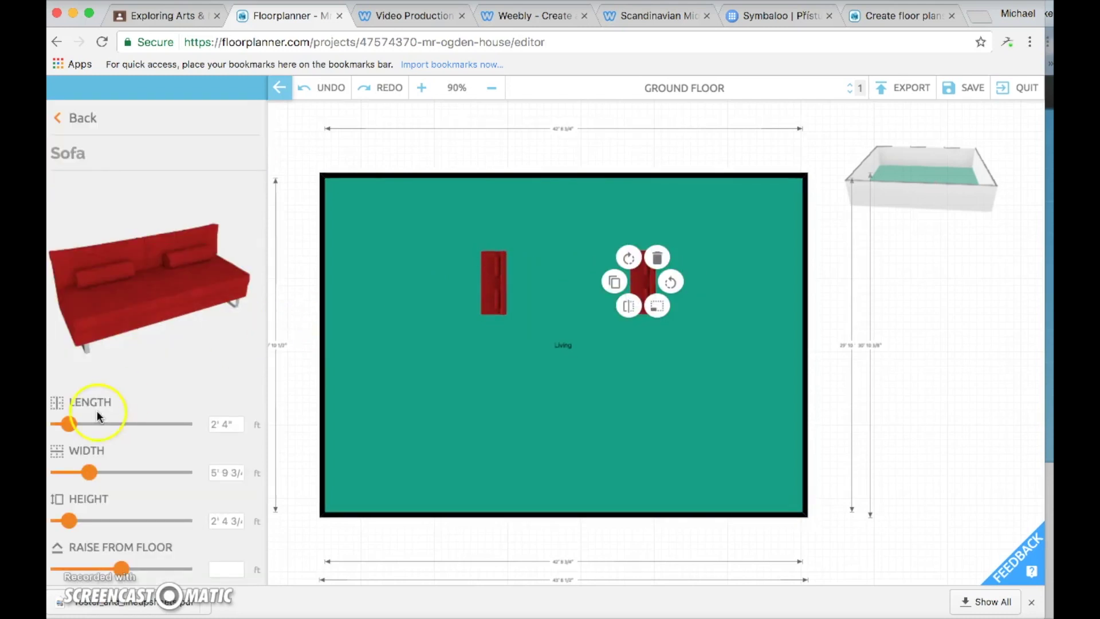
{"action": "left_click_drag", "start_coordinate": [68, 424], "coordinate": [105, 424]}
{"action": "left_click_drag", "start_coordinate": [90, 473], "coordinate": [107, 473]}
- Inspect the two red sofas in 3D from a higher, closer angle and return to the 2D plan with the building tools shown
{"action": "left_click", "coordinate": [918, 196]}
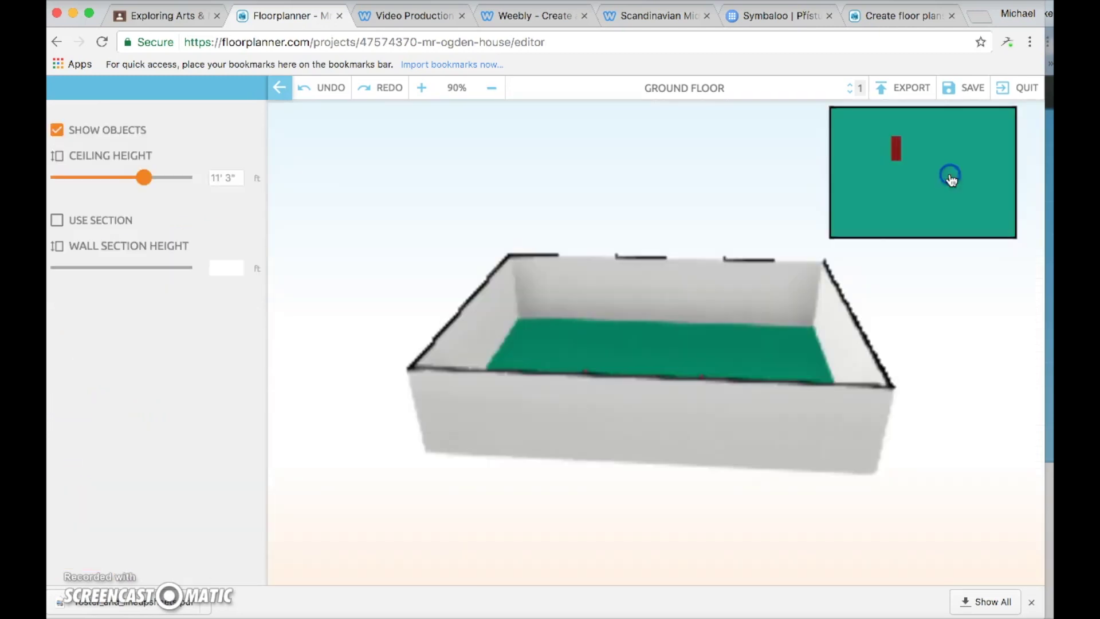
{"action": "left_click_drag", "start_coordinate": [719, 302], "coordinate": [634, 378]}
{"action": "scroll", "coordinate": [624, 347], "scroll_direction": "up", "scroll_amount": 3}
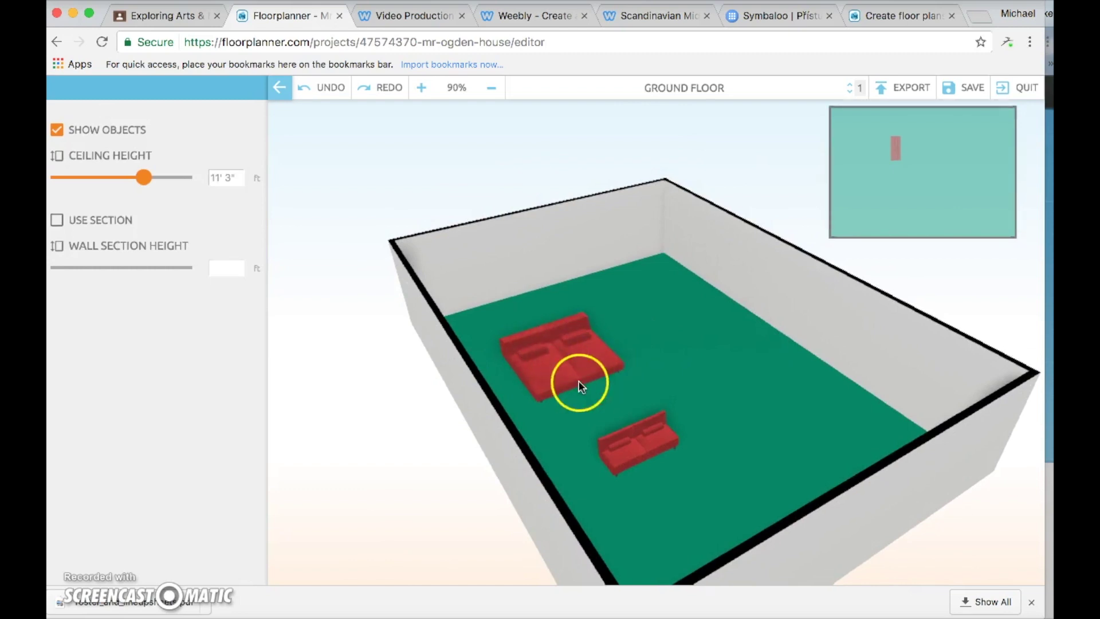
{"action": "right_click", "coordinate": [662, 357]}
{"action": "left_click", "coordinate": [614, 319]}
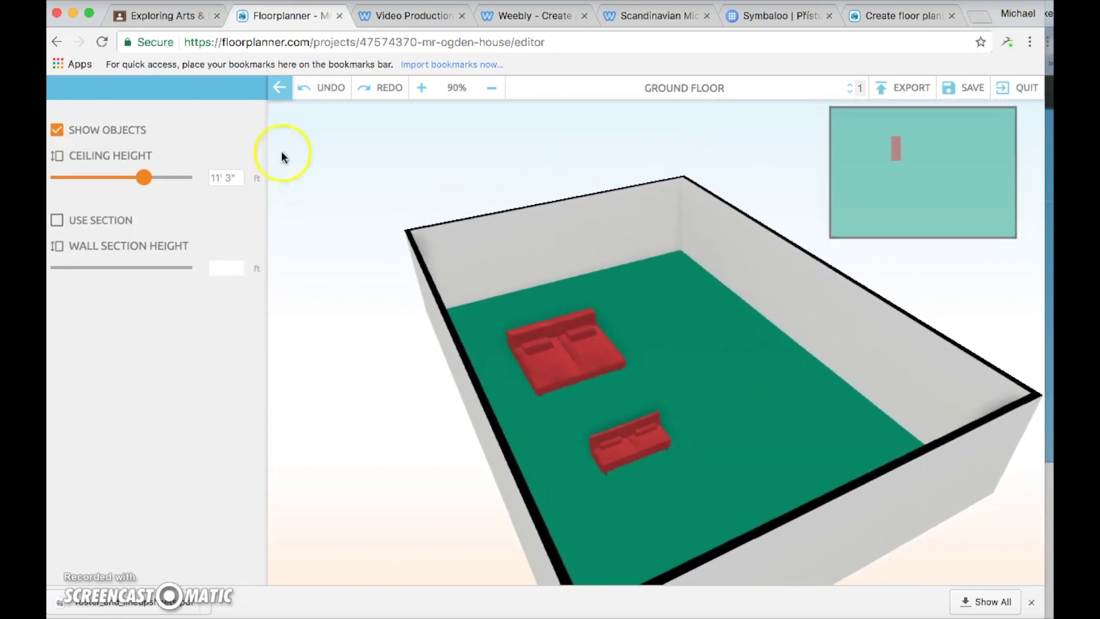
{"action": "left_click", "coordinate": [278, 89]}
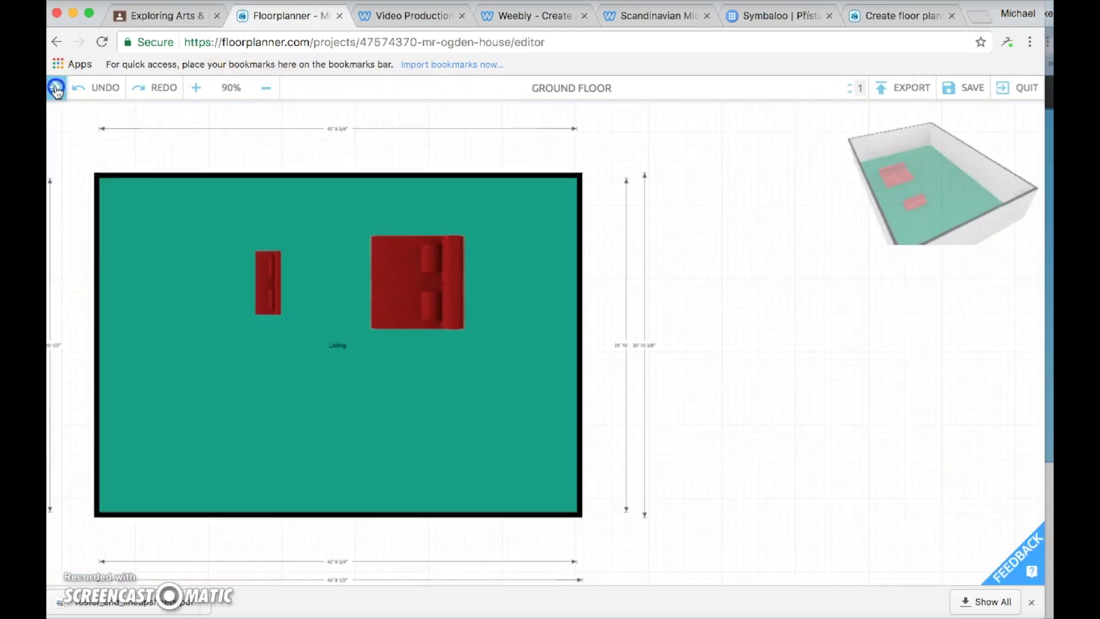
{"action": "left_click", "coordinate": [57, 90]}
{"action": "left_click", "coordinate": [82, 138]}
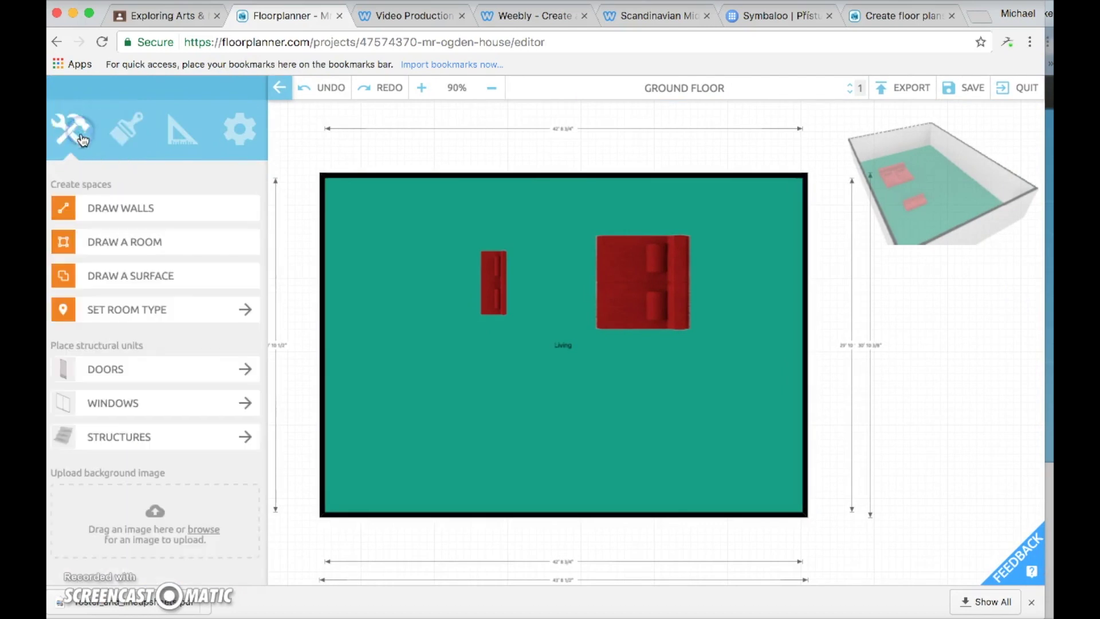
- Undo the duplicate sofa's enlargement and its move, trying redo in between
{"action": "left_click", "coordinate": [321, 92]}
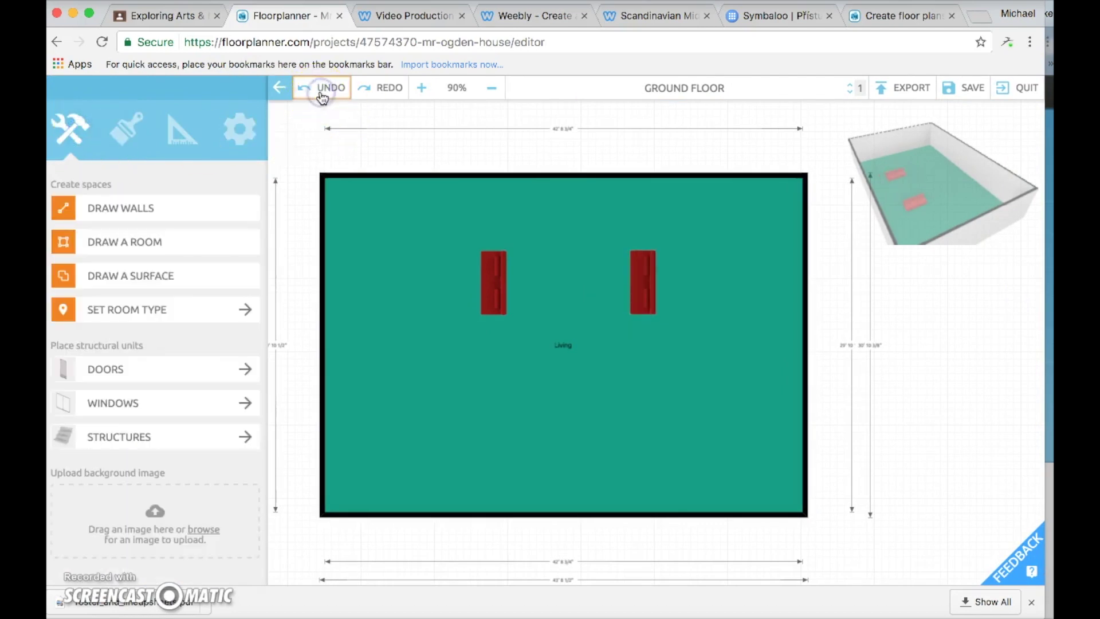
{"action": "left_click", "coordinate": [322, 91]}
{"action": "left_click", "coordinate": [381, 92]}
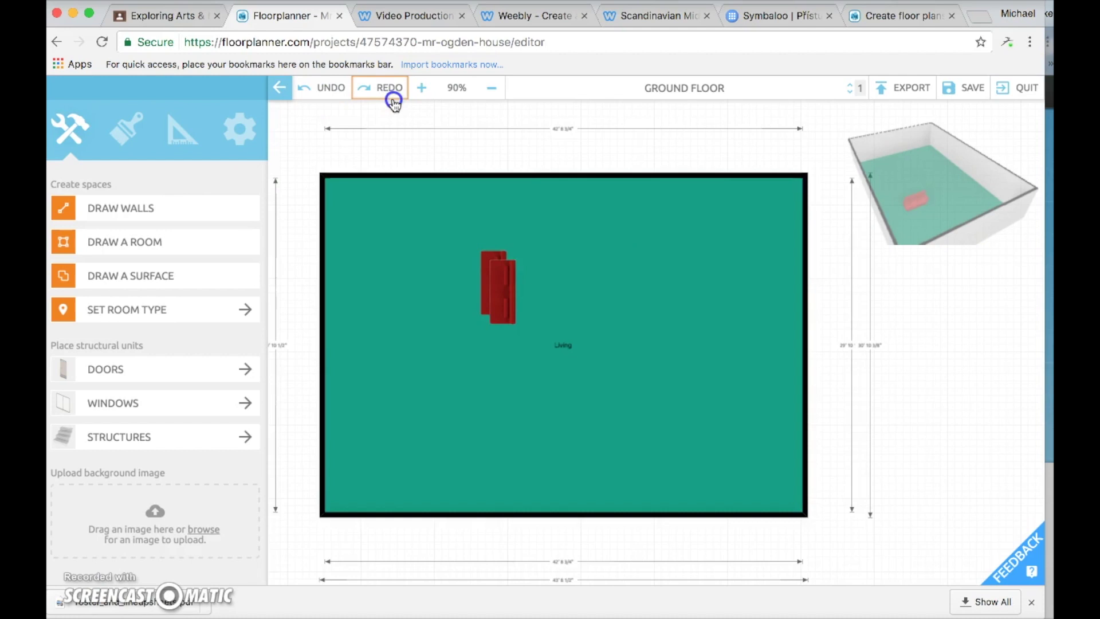
{"action": "left_click", "coordinate": [393, 102]}
{"action": "left_click", "coordinate": [338, 93]}
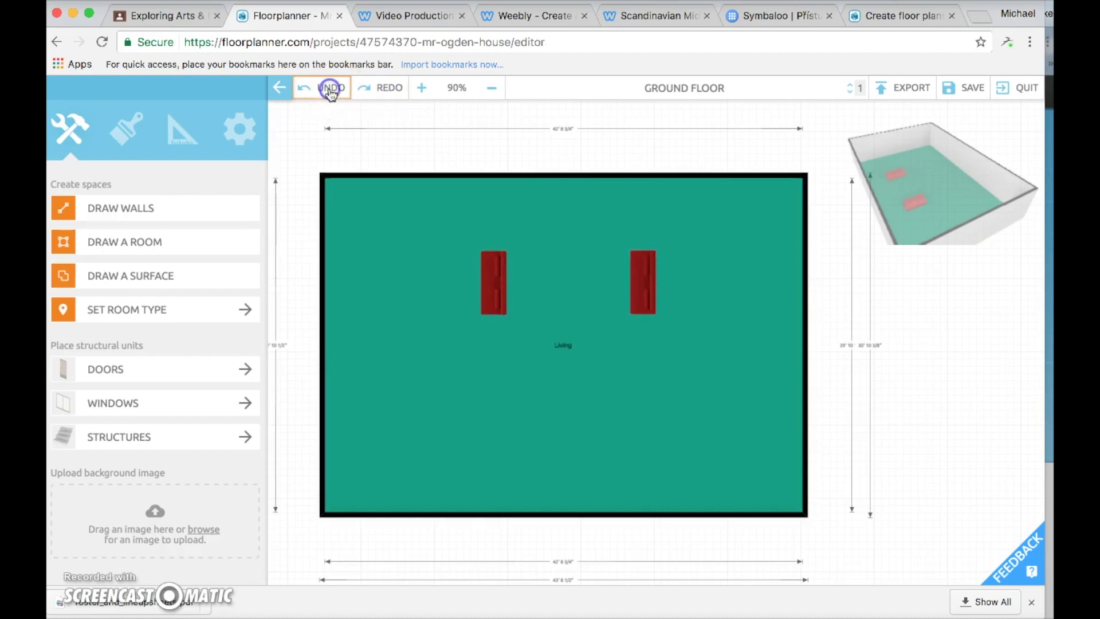
{"action": "left_click", "coordinate": [333, 90]}
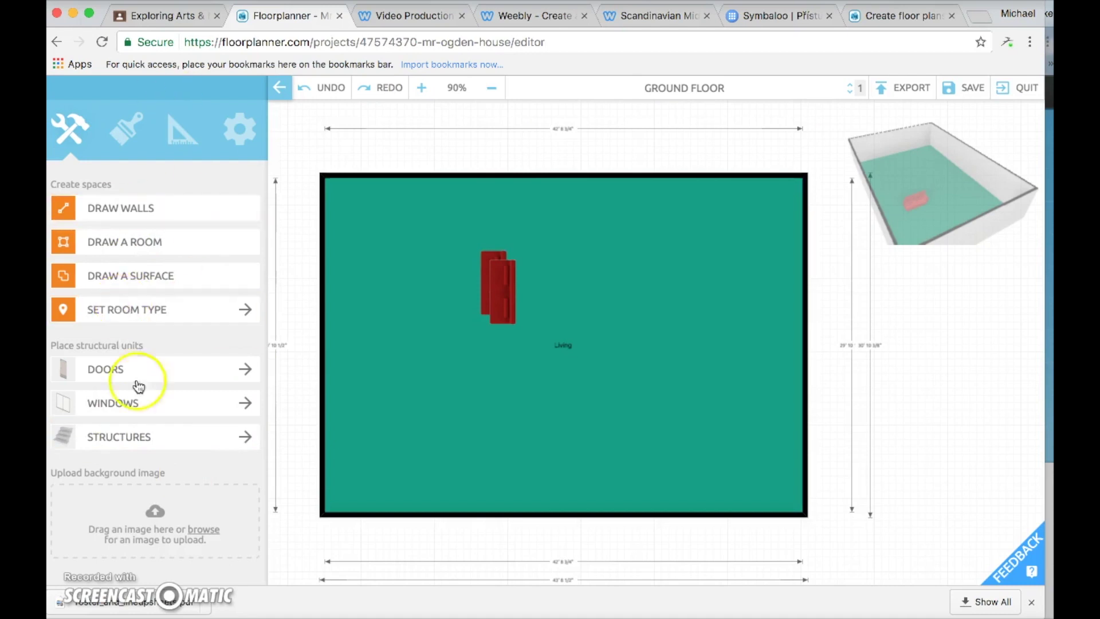
- Browse the structures catalogue, the sign symbols, the technical icons and the settings, and return to the structures
{"action": "left_click", "coordinate": [146, 439]}
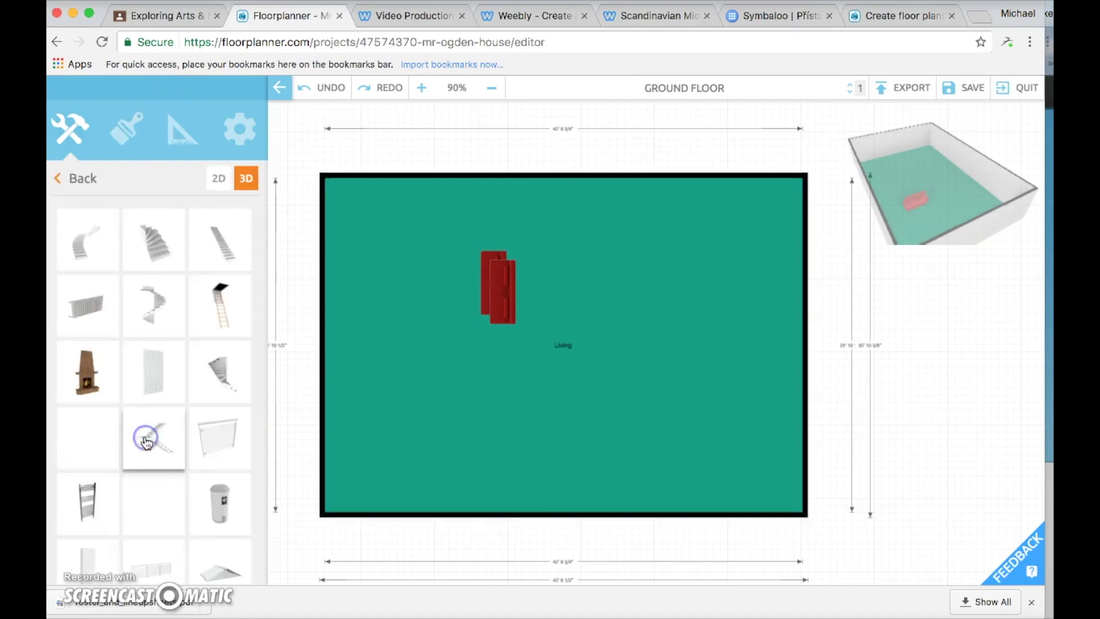
{"action": "scroll", "coordinate": [194, 369], "scroll_direction": "down", "scroll_amount": 10}
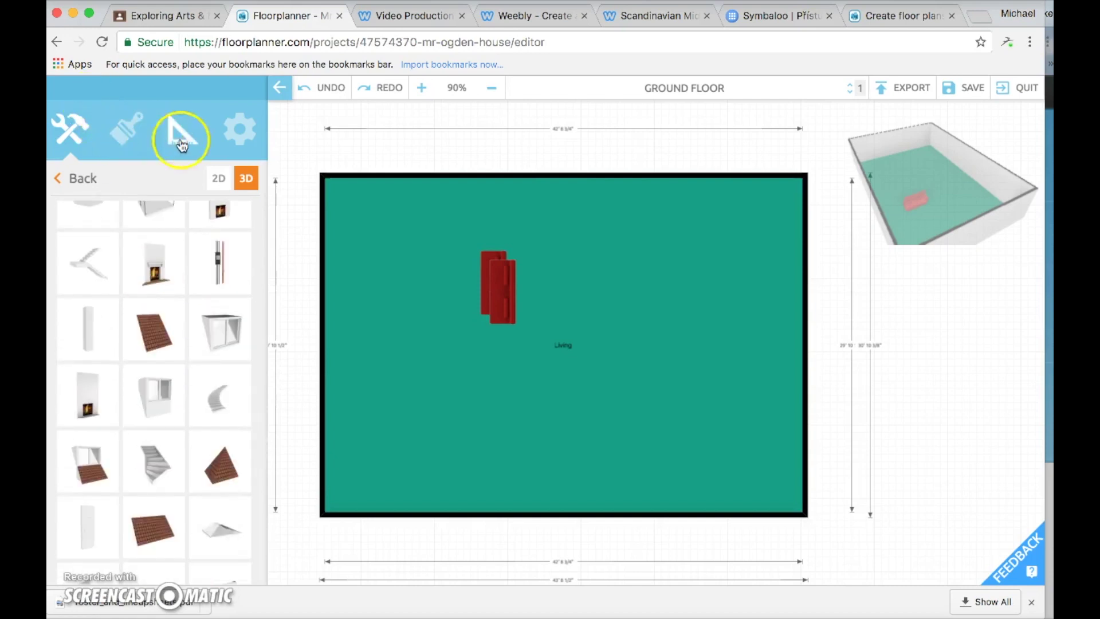
{"action": "left_click", "coordinate": [194, 143]}
{"action": "left_click", "coordinate": [167, 251]}
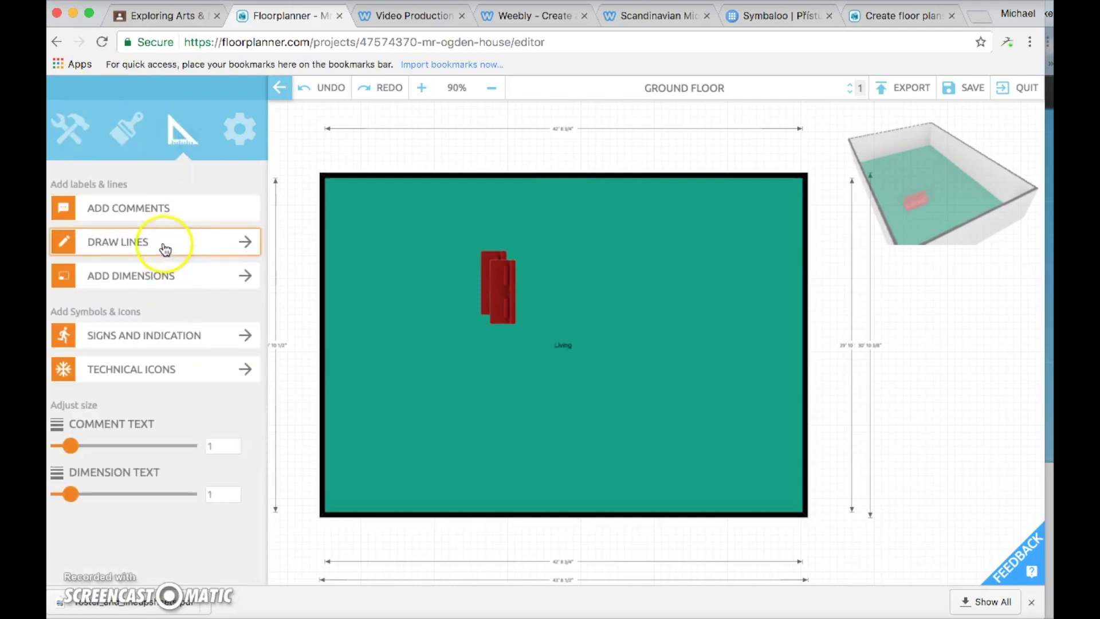
{"action": "left_click", "coordinate": [172, 343]}
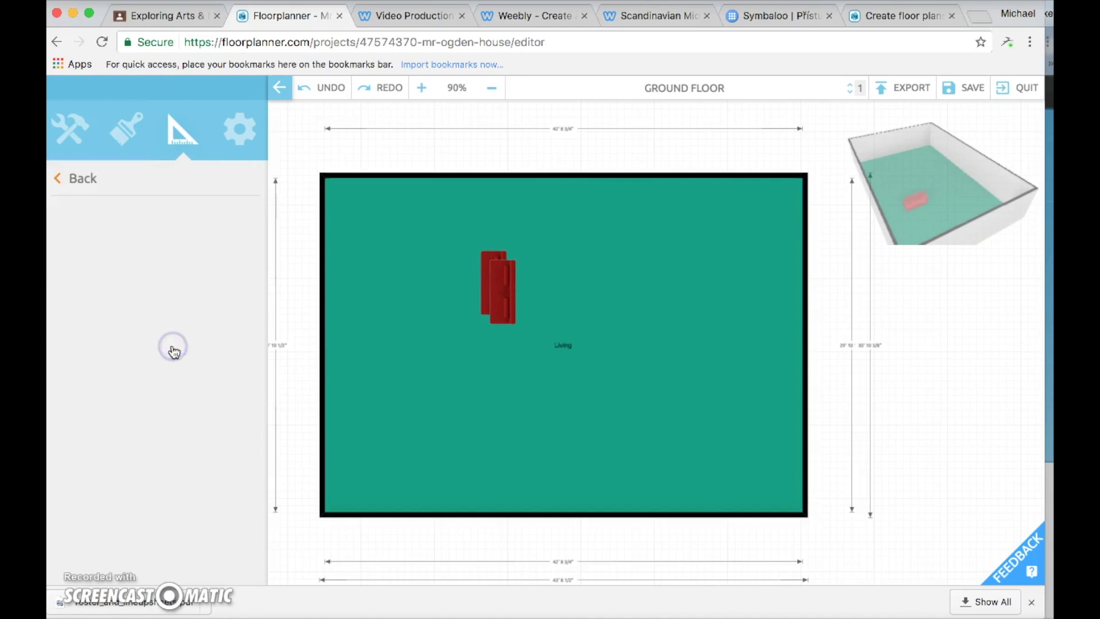
{"action": "left_click", "coordinate": [75, 179]}
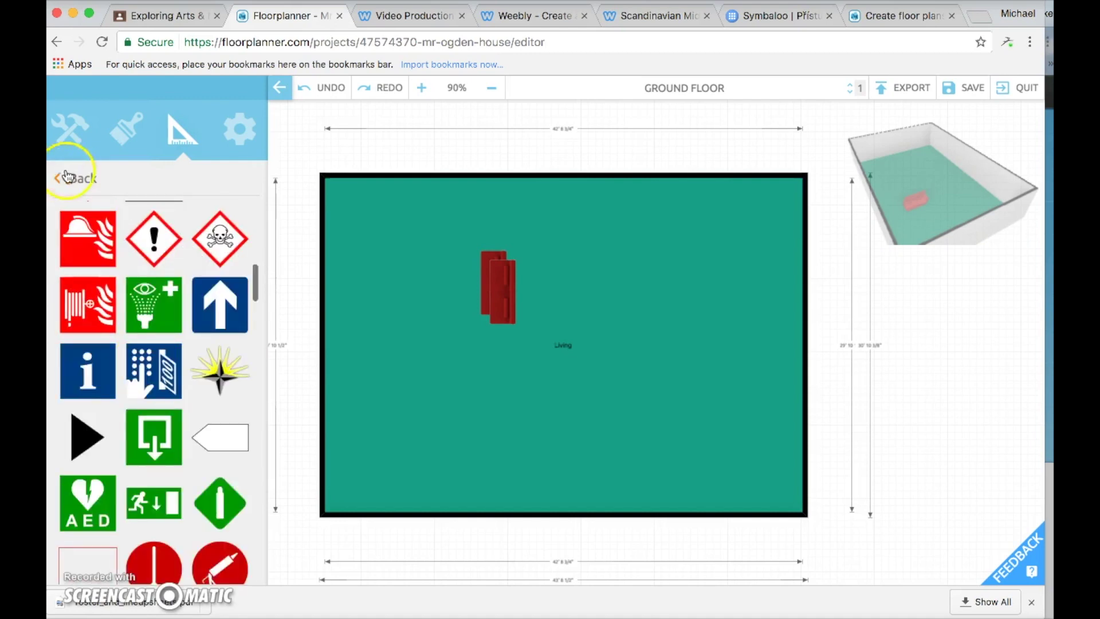
{"action": "left_click", "coordinate": [165, 364]}
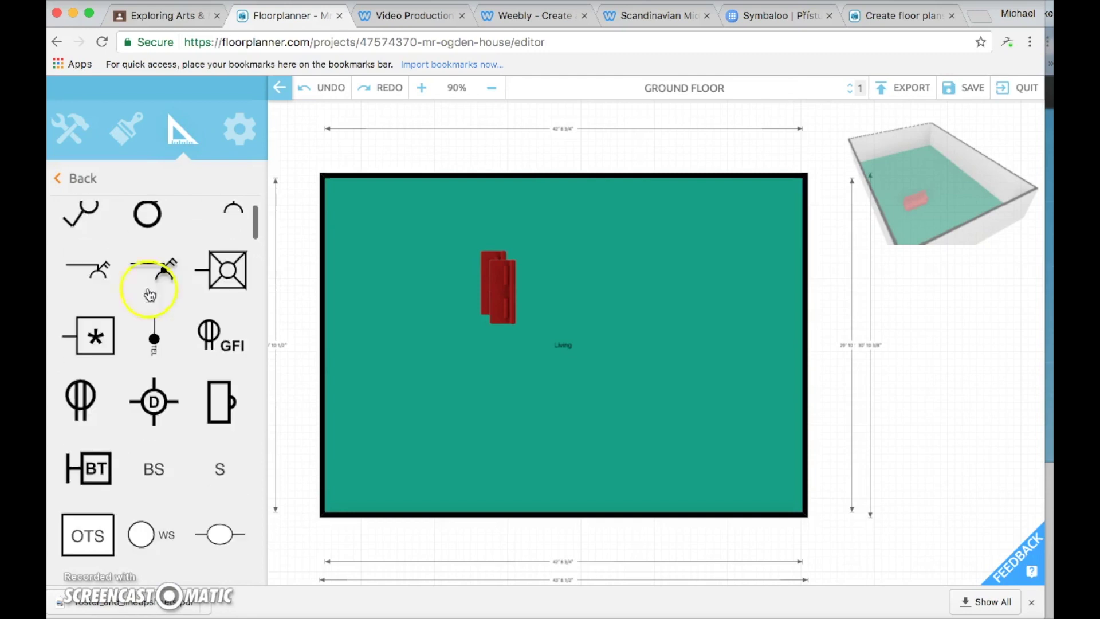
{"action": "scroll", "coordinate": [103, 214], "scroll_direction": "up", "scroll_amount": 1}
{"action": "left_click", "coordinate": [86, 182]}
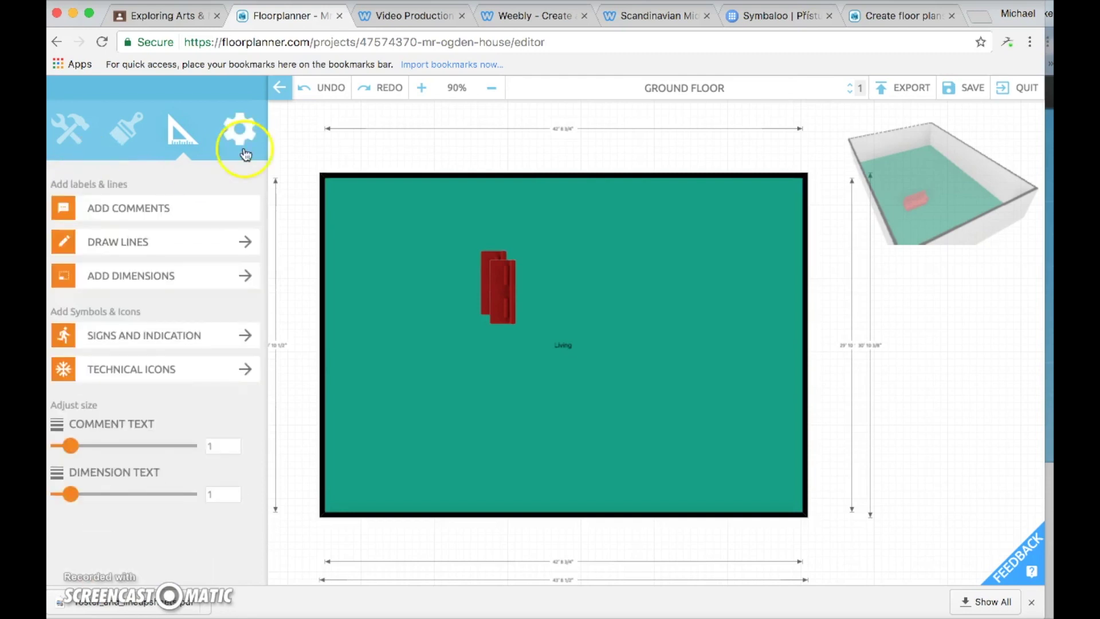
{"action": "left_click", "coordinate": [251, 148]}
{"action": "left_click", "coordinate": [70, 128]}
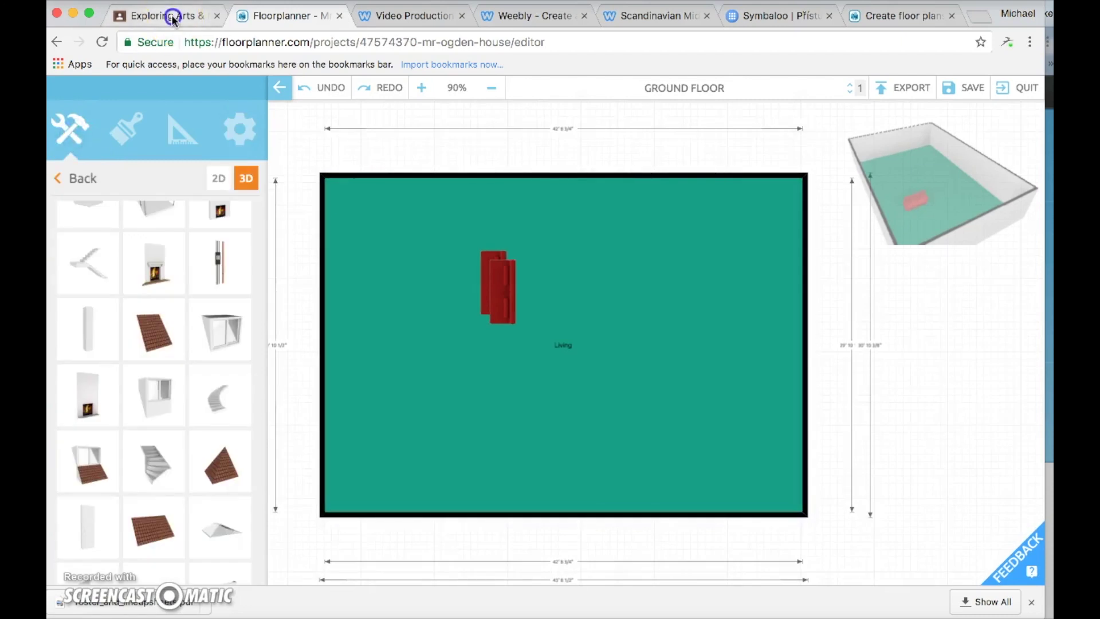
- Switch to the Google Classroom assignment and review the minimum requirements for the dream home
{"action": "left_click", "coordinate": [173, 17]}
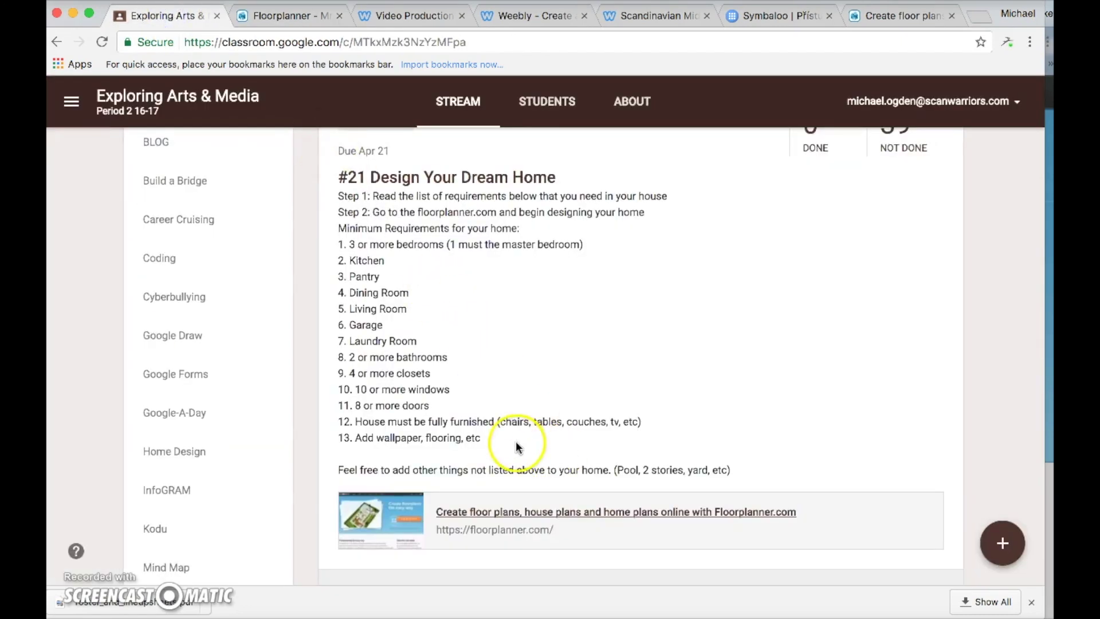
{"action": "left_click_drag", "start_coordinate": [516, 442], "coordinate": [345, 247]}
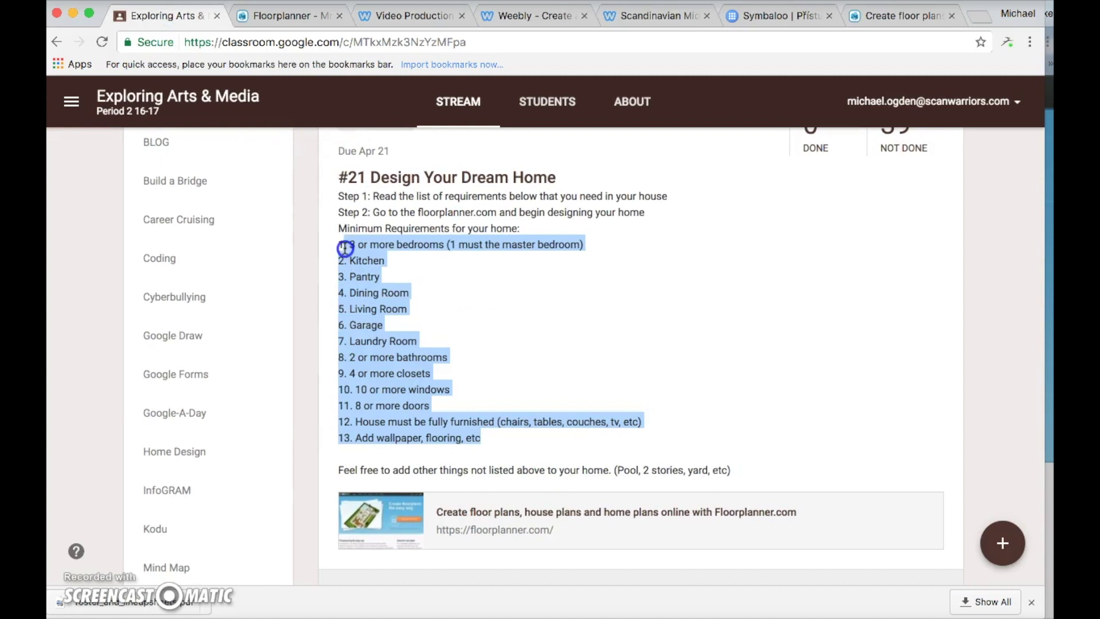
{"action": "left_click", "coordinate": [528, 329]}
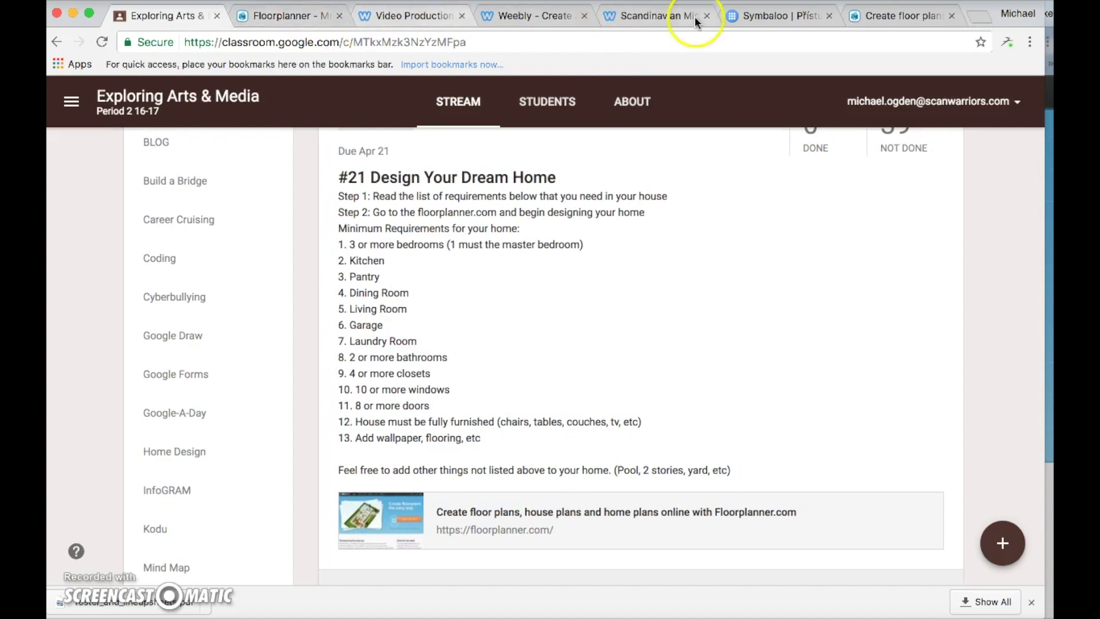
- Switch back to the Floorplanner editor and save the house project
{"action": "left_click", "coordinate": [893, 26]}
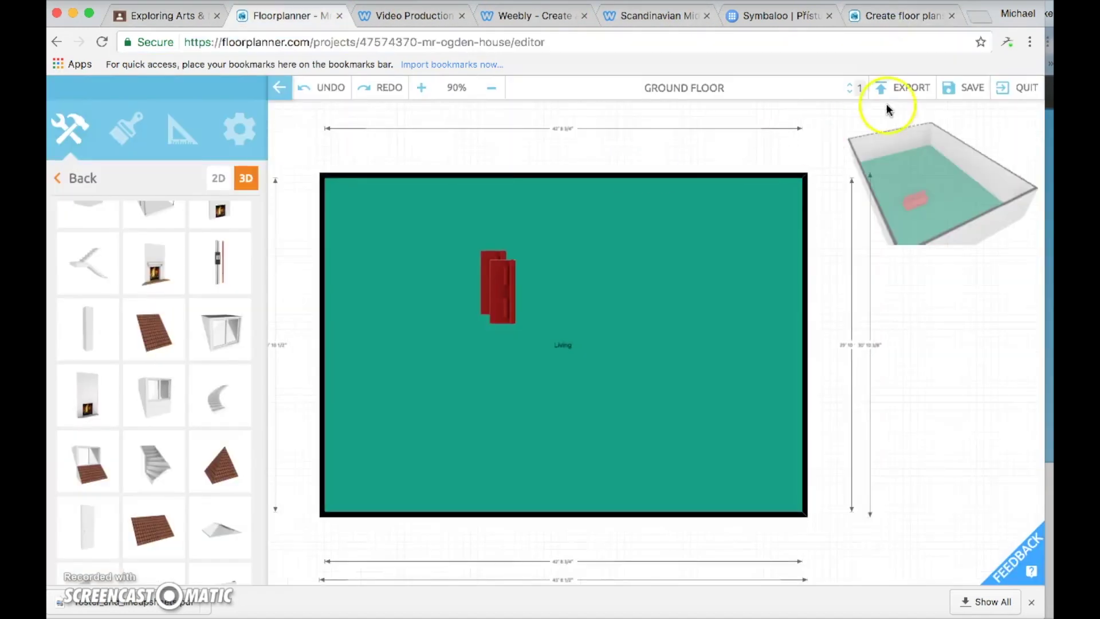
{"action": "left_click", "coordinate": [968, 93]}
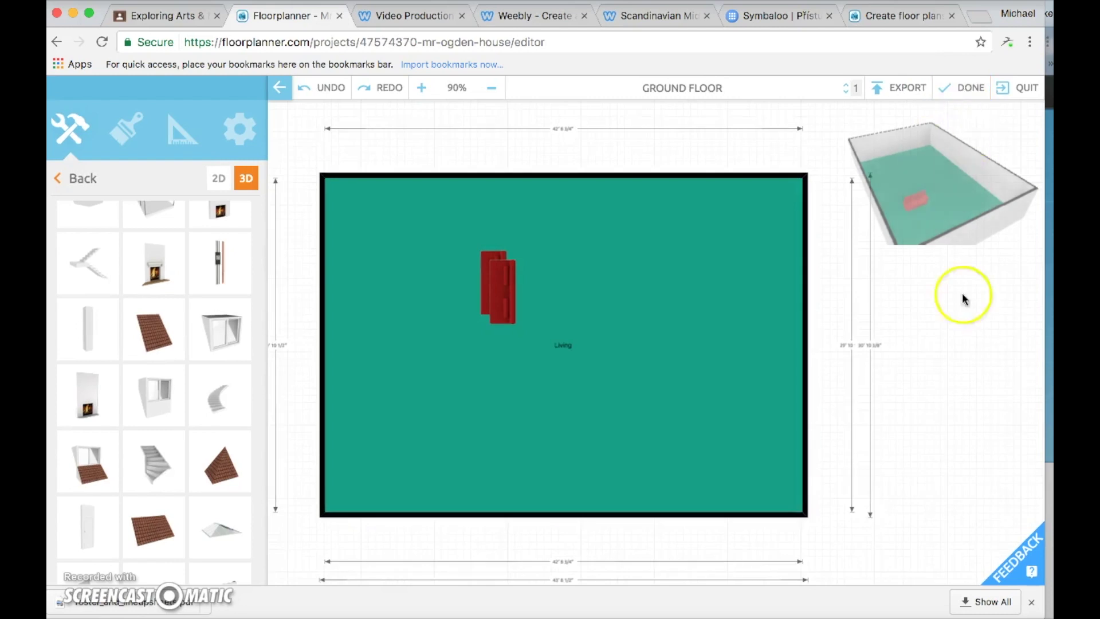